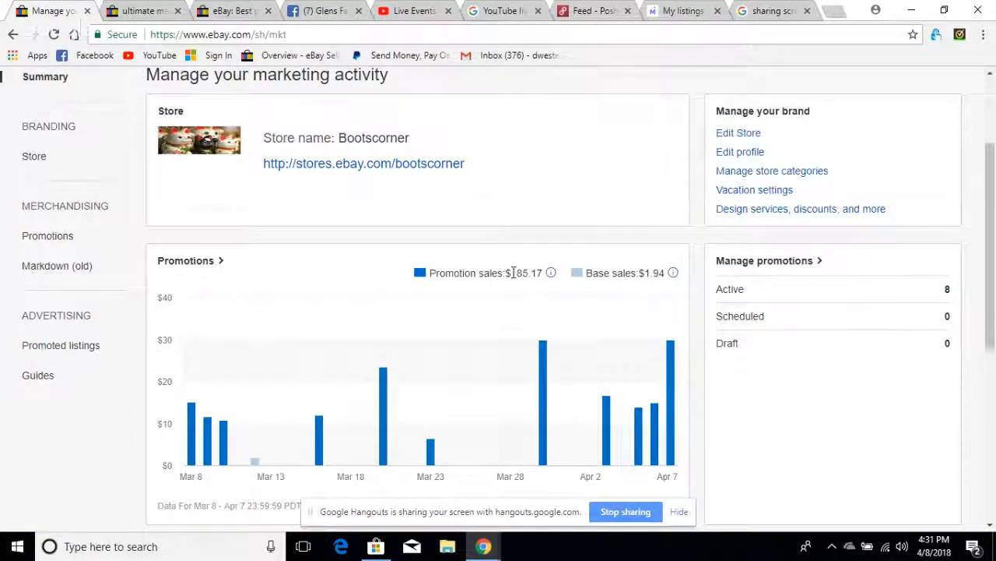
# - Open the promoted listings dashboard from the marketing summary and check the daily clicks chart
pyautogui.scroll(-4, 493, 272)
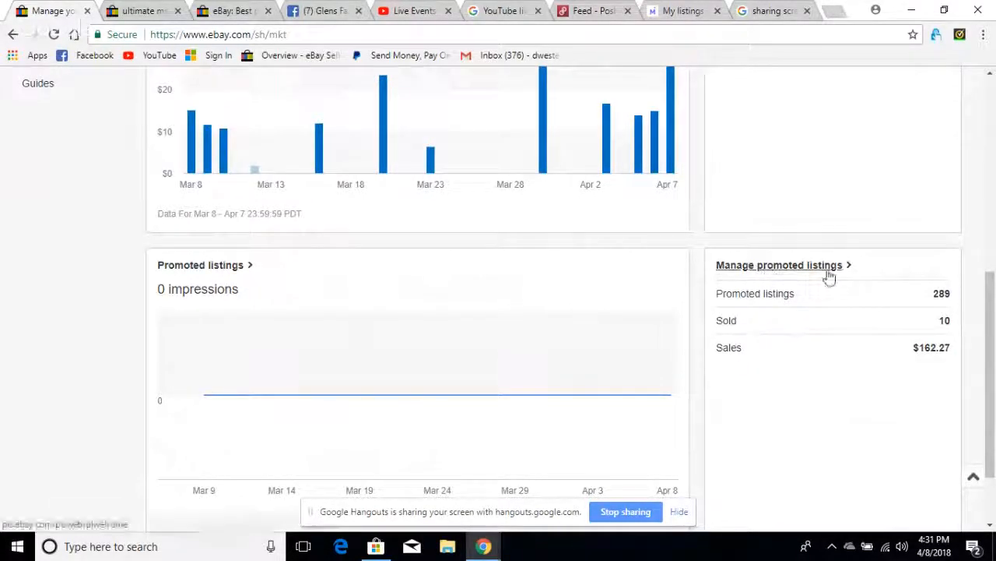
pyautogui.click(776, 270)
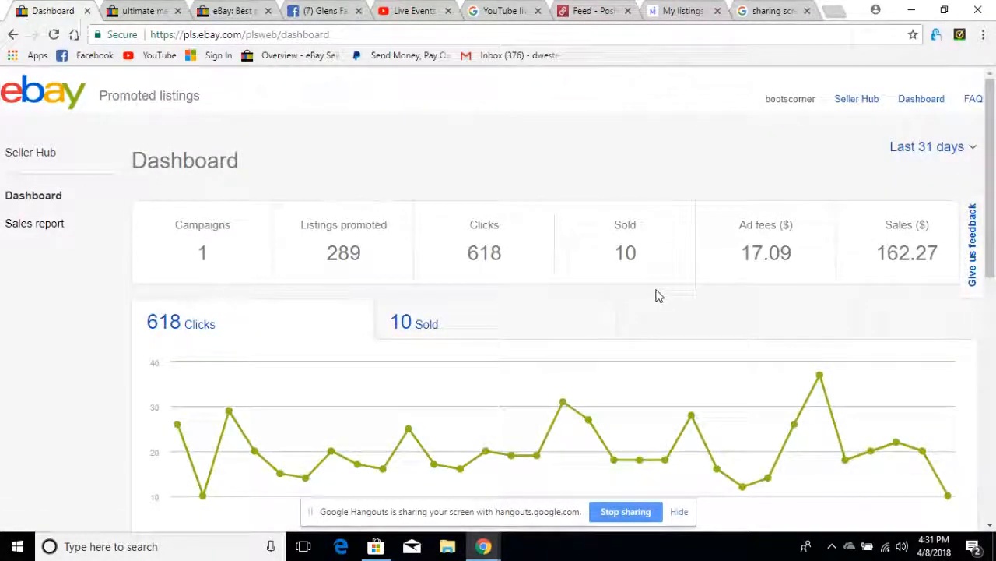
pyautogui.scroll(-1, 639, 294)
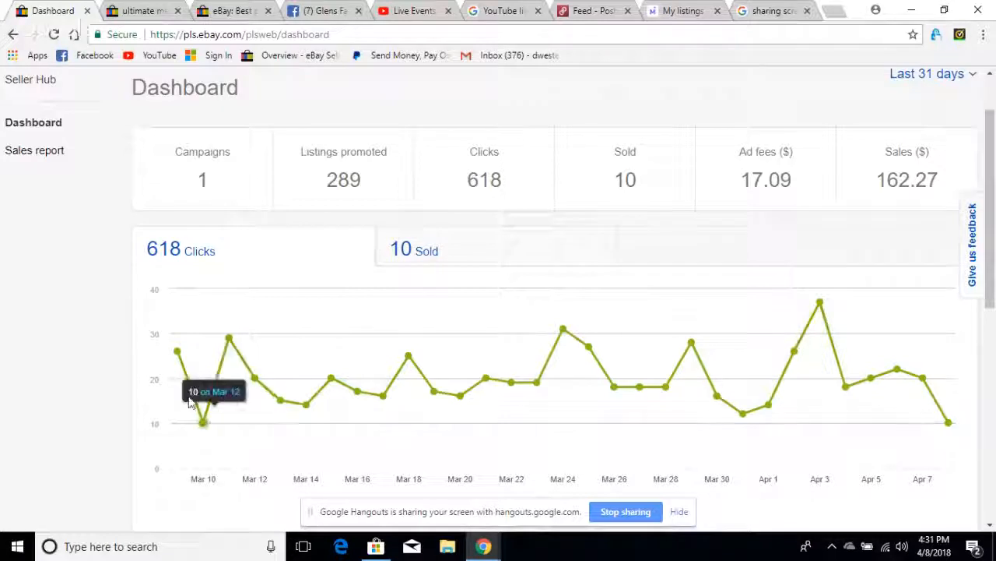
pyautogui.moveTo(178, 354)
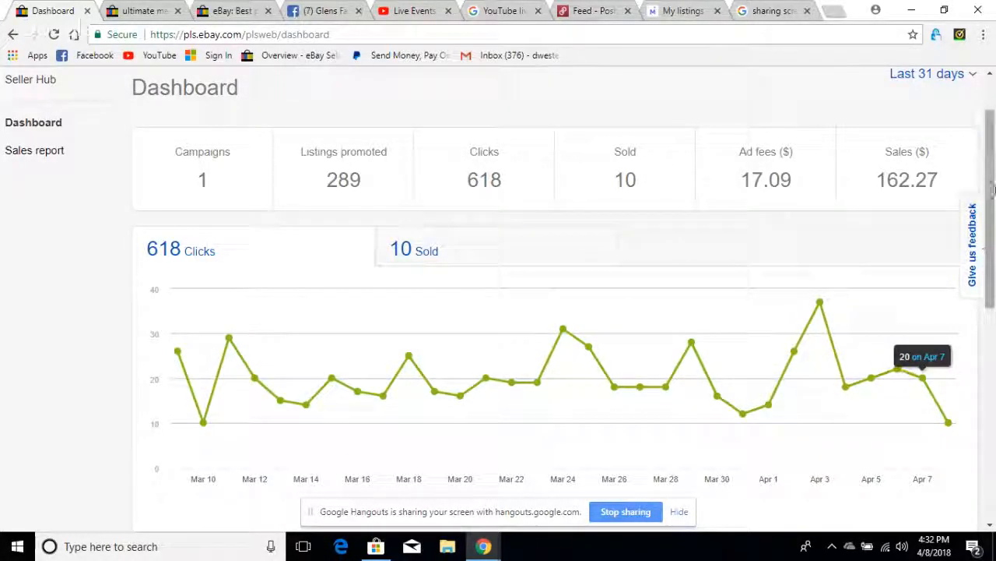
# - Open Campaign 7 for editing from the promoted listings dashboard
pyautogui.moveTo(989, 179); pyautogui.dragTo(988, 330)
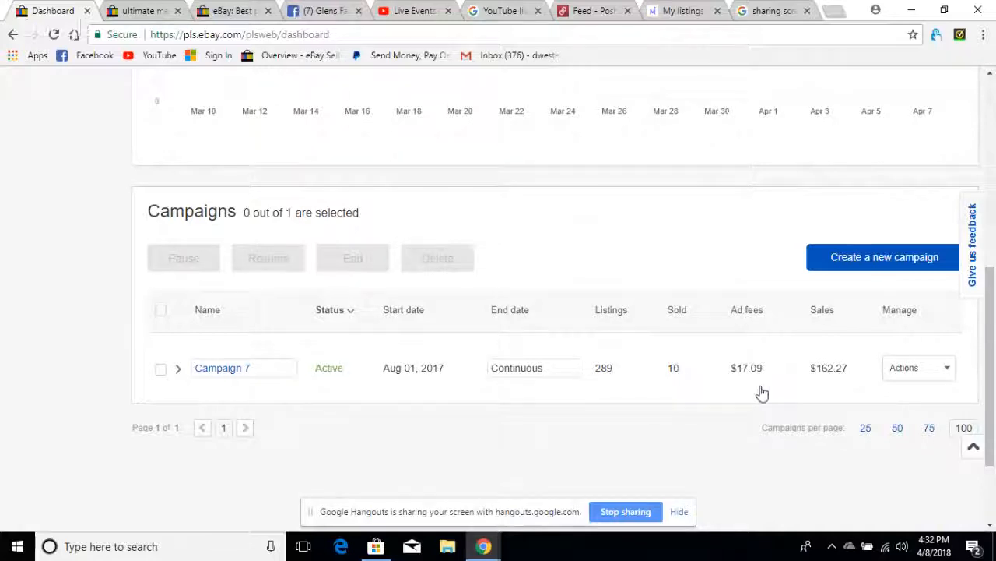
pyautogui.click(948, 369)
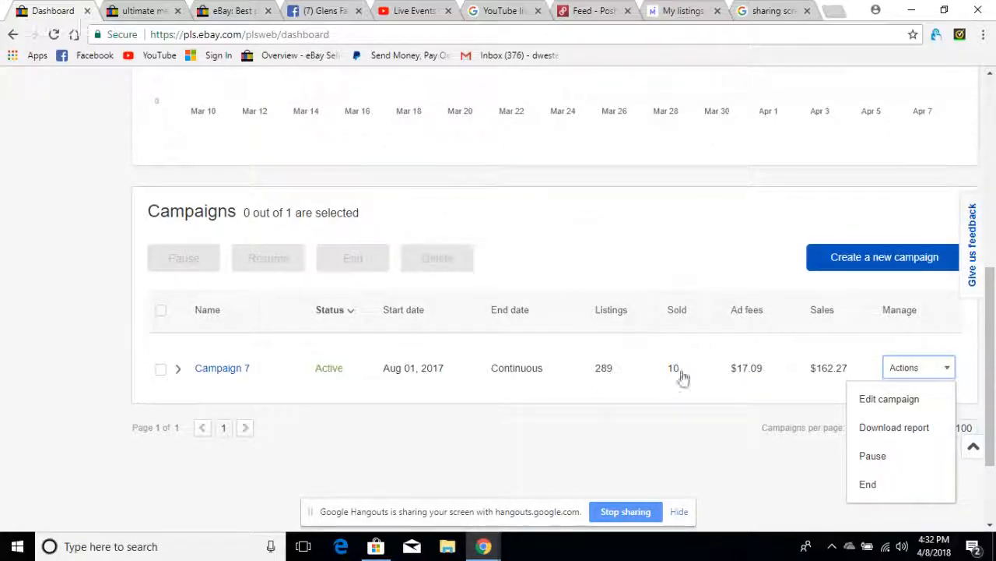
pyautogui.click(888, 403)
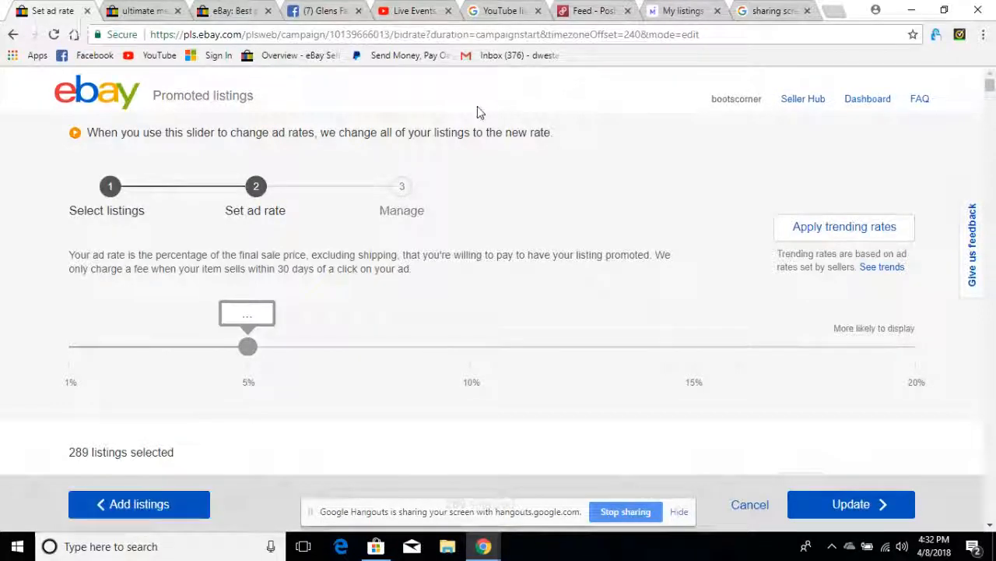
# - Add all the available listings shown to the campaign and continue to the ad rate settings
pyautogui.click(151, 504)
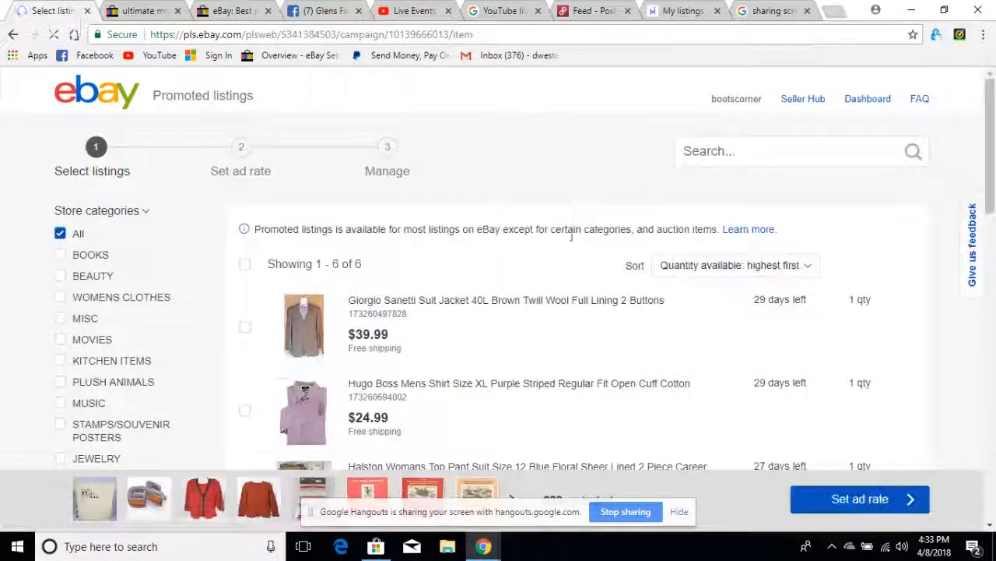
pyautogui.scroll(-1, 572, 239)
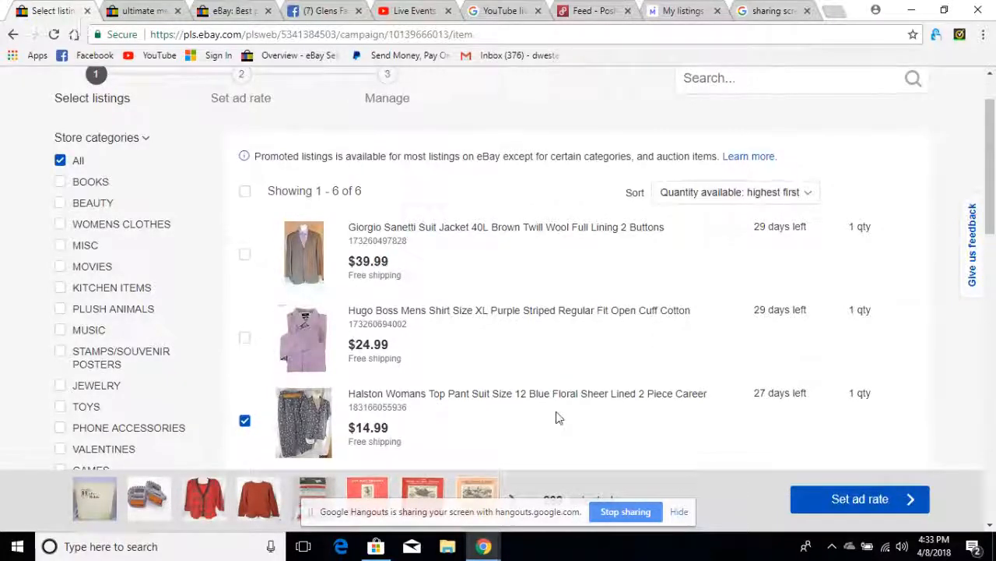
pyautogui.scroll(-2, 555, 411)
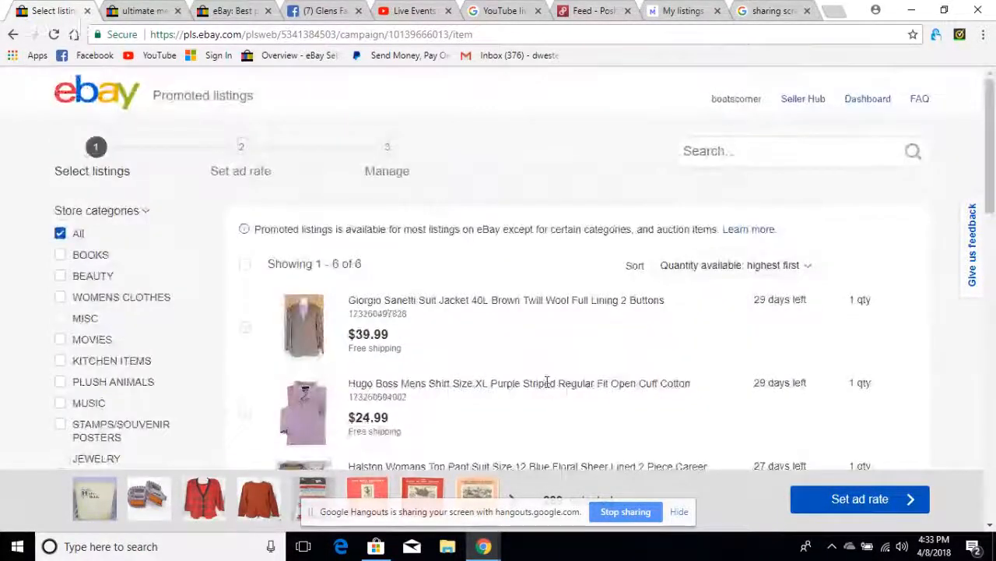
pyautogui.click(246, 266)
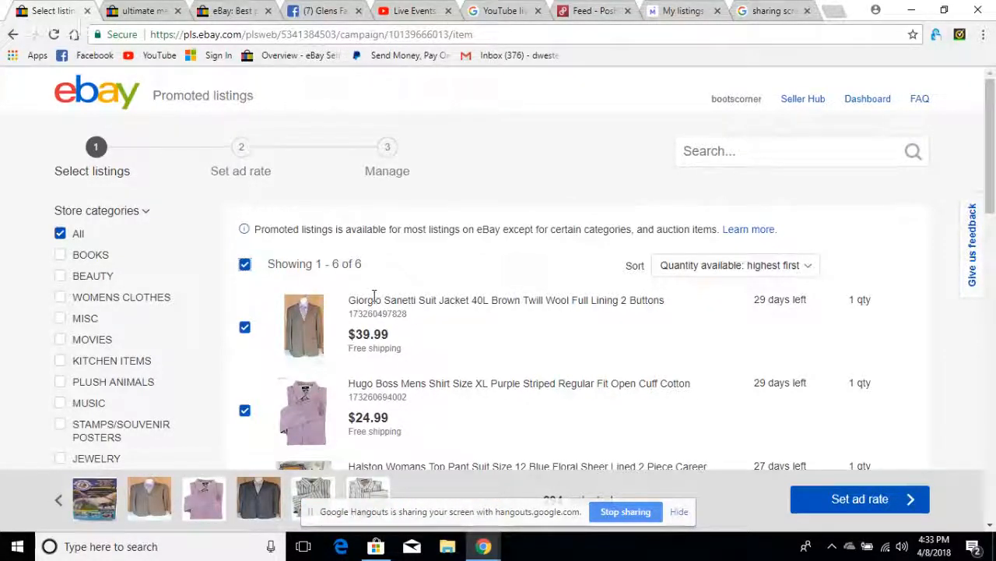
pyautogui.click(857, 504)
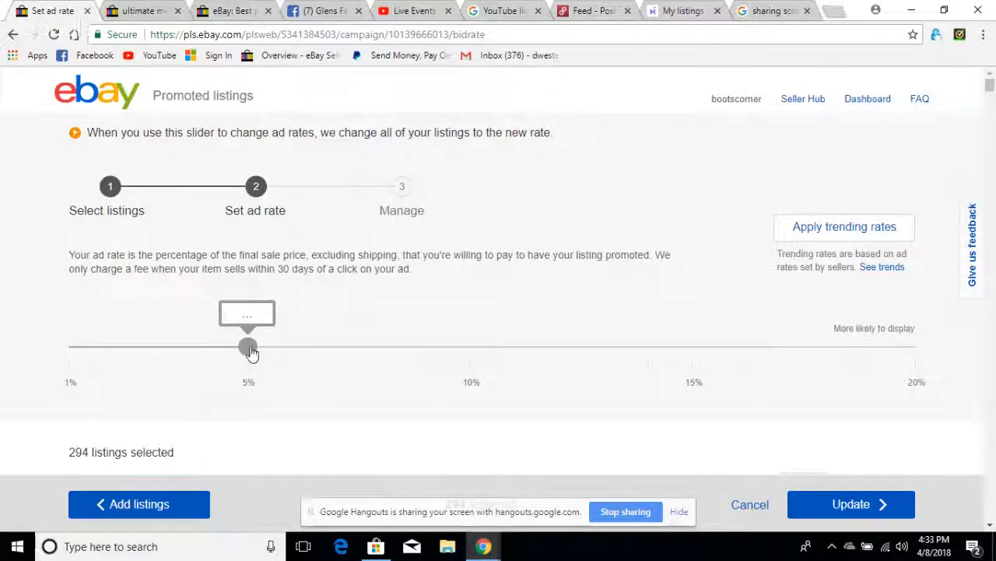
# - Try to set a 10% ad rate for all listings in the campaign, but decline the bulk change
pyautogui.moveTo(250, 352); pyautogui.dragTo(462, 354)
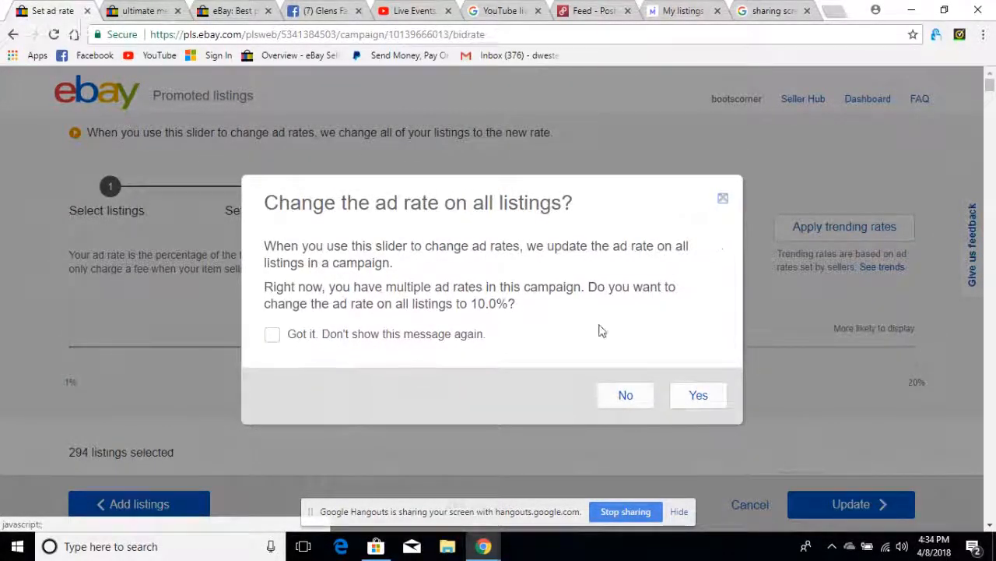
pyautogui.click(625, 397)
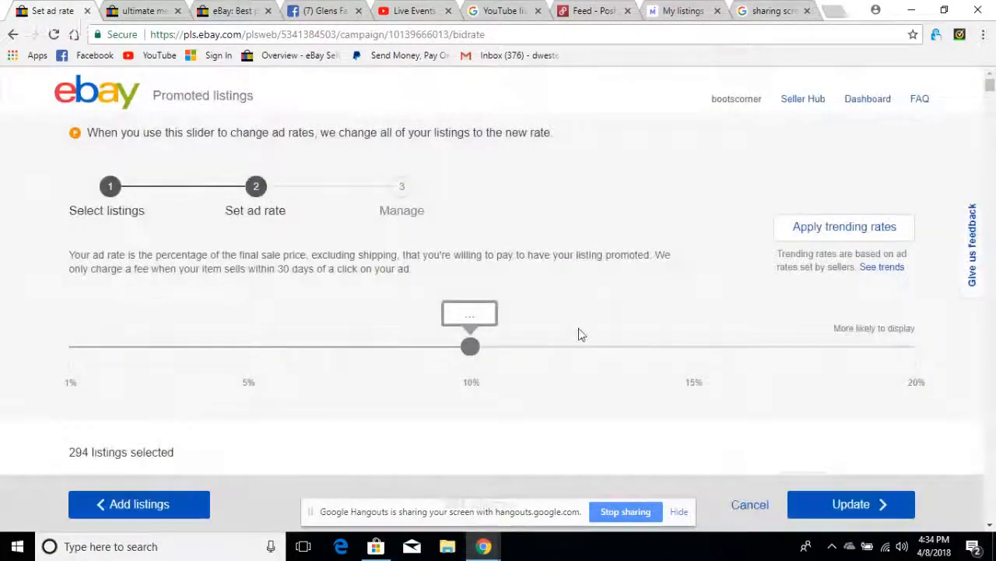
# - Examine the individual ad rates of the selected listings against their trending rates
pyautogui.scroll(-5, 612, 323)
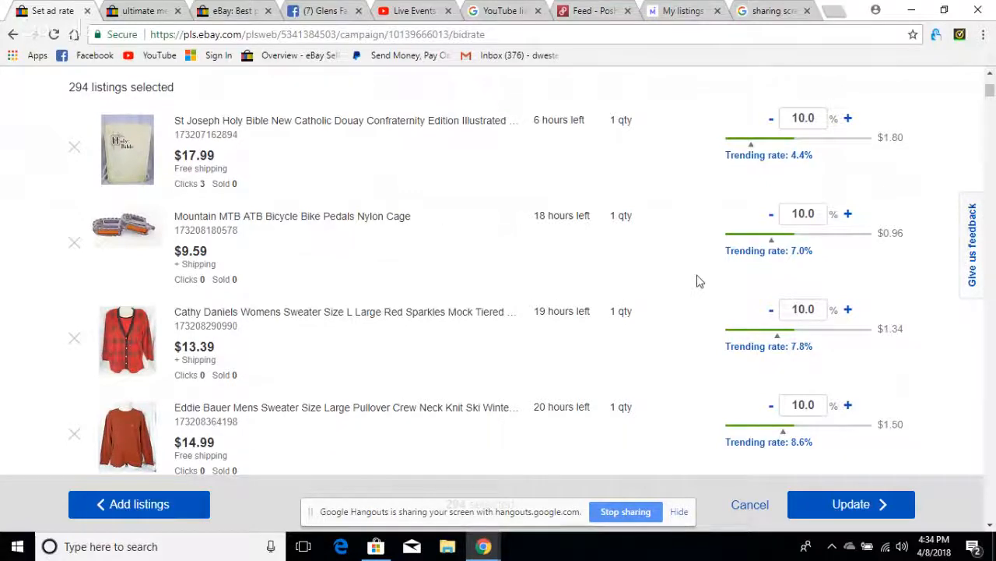
pyautogui.scroll(-15, 697, 281)
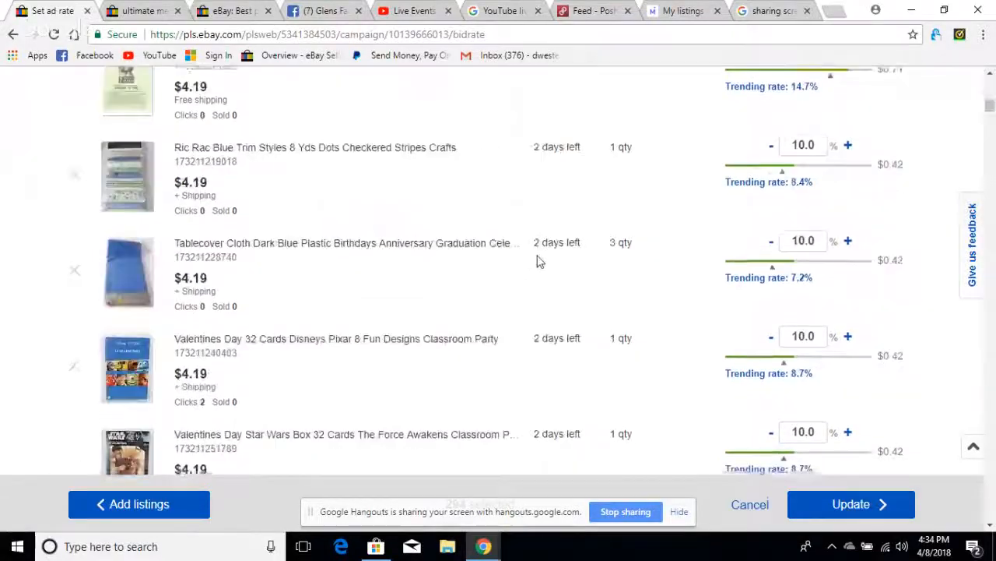
pyautogui.scroll(-15, 537, 262)
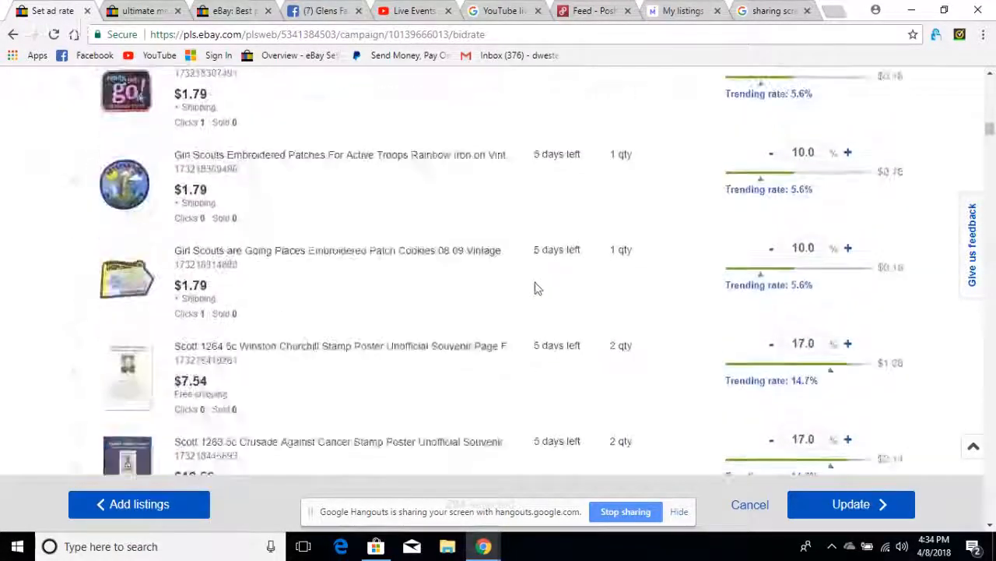
pyautogui.scroll(-15, 537, 287)
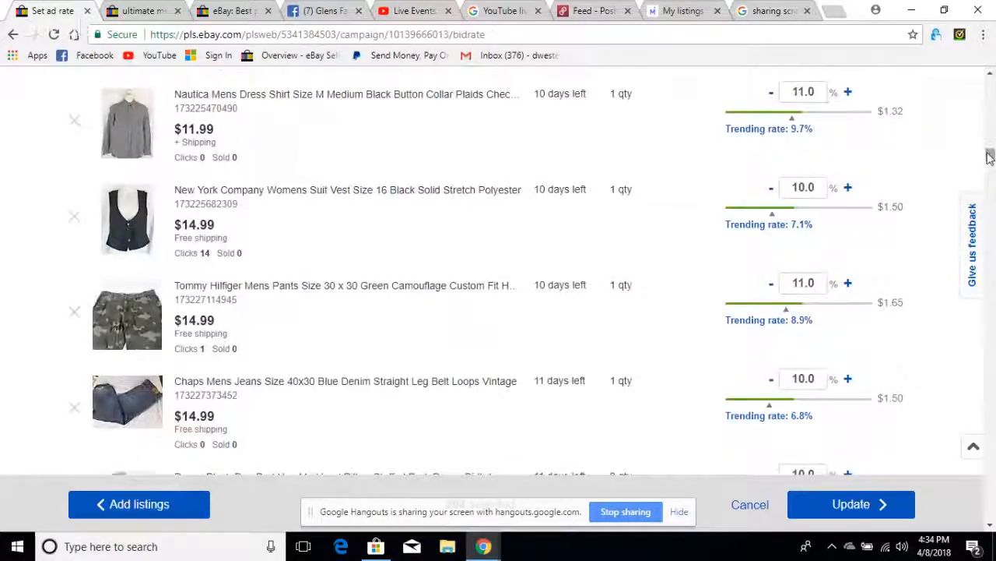
pyautogui.moveTo(991, 157); pyautogui.dragTo(991, 303)
pyautogui.scroll(3, 645, 278)
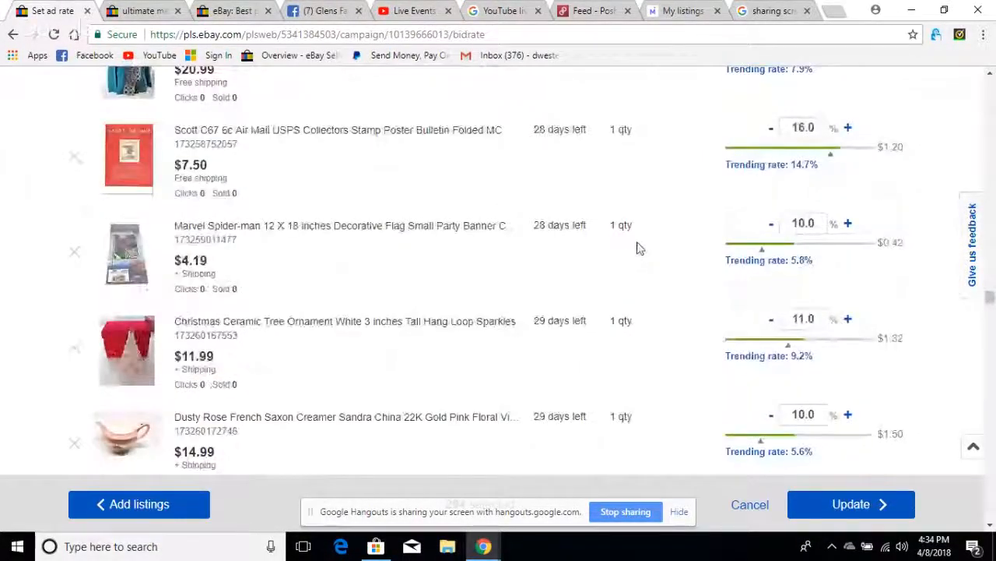
pyautogui.scroll(4, 639, 246)
pyautogui.scroll(9, 638, 246)
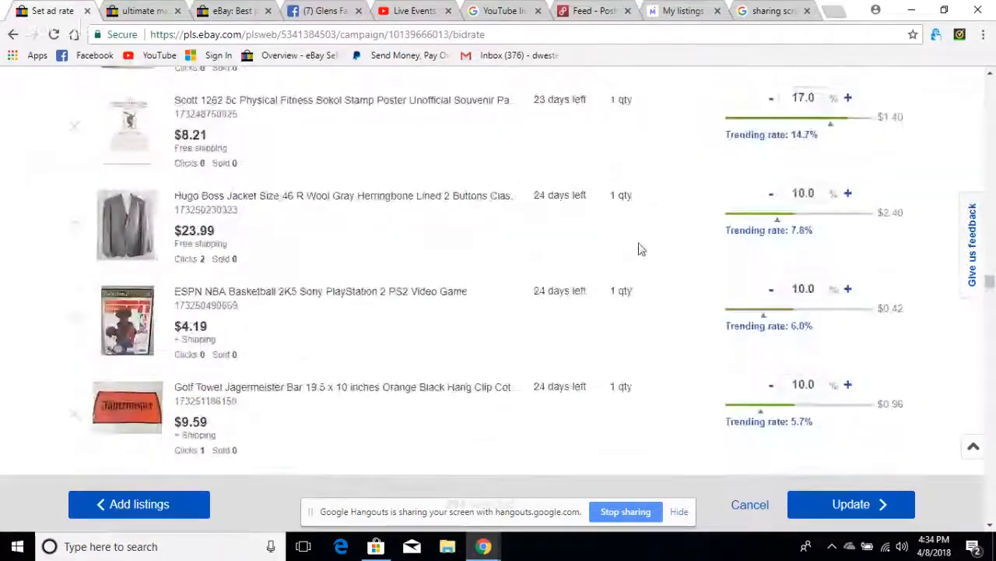
# - Set the ad rate of the Hugo Boss purple striped shirt listing to 11.0%
pyautogui.scroll(-4, 640, 247)
pyautogui.scroll(-10, 640, 247)
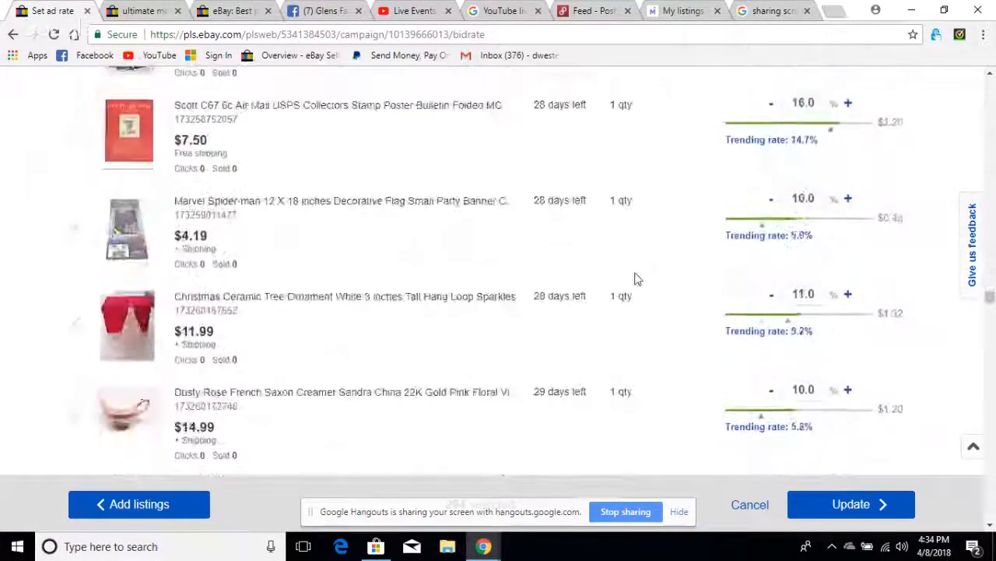
pyautogui.scroll(-2, 634, 278)
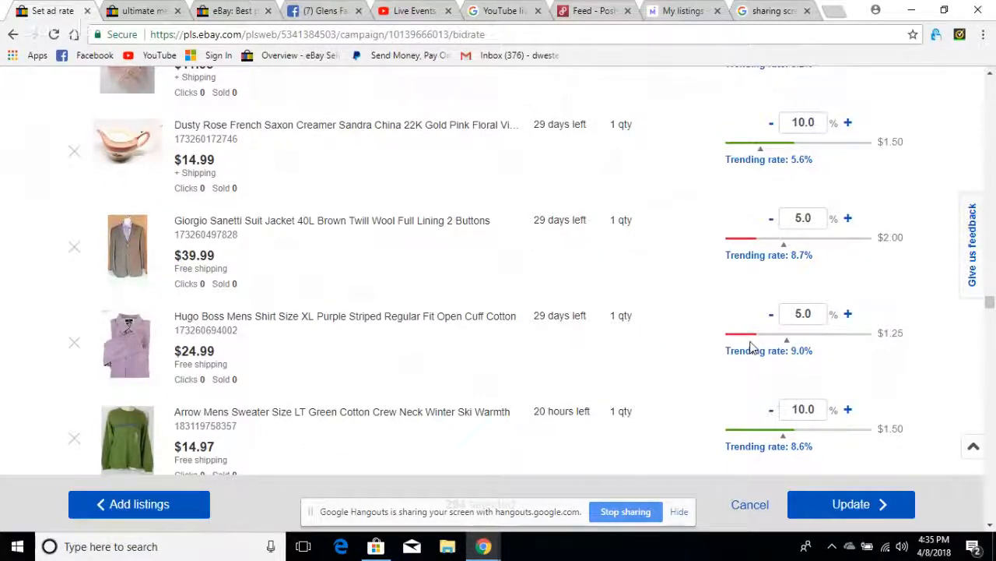
pyautogui.click(809, 316)
pyautogui.click(805, 341)
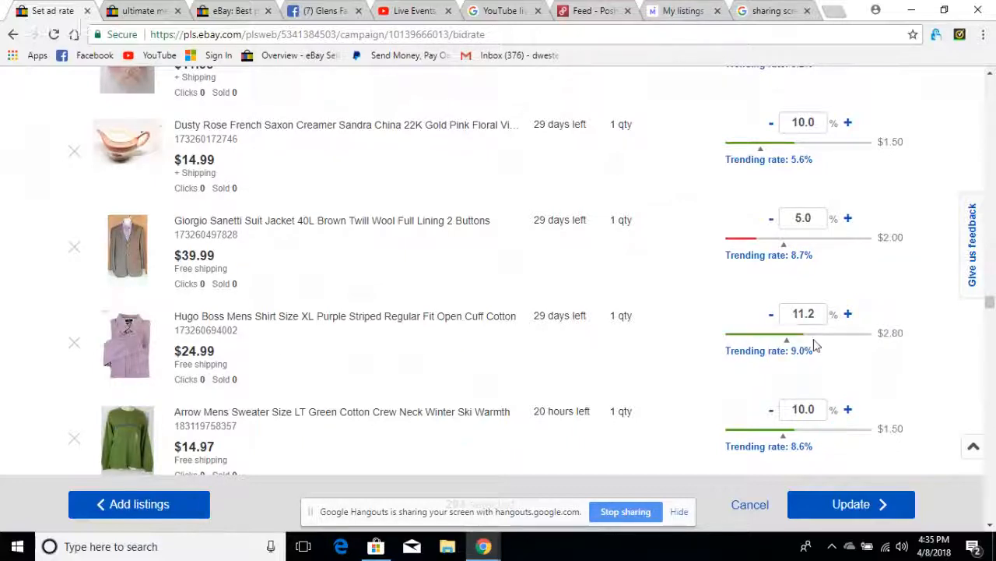
pyautogui.click(772, 316)
pyautogui.click(771, 316)
# - Set the ad rate of the Giorgio Sanetti brown suit jacket listing to 11.0%
pyautogui.click(751, 243)
pyautogui.click(818, 239)
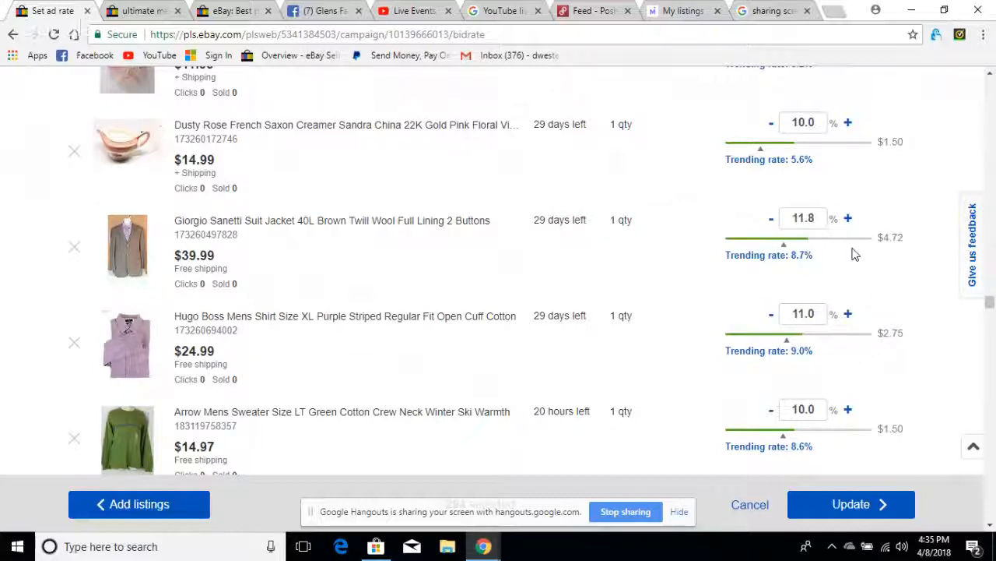
pyautogui.click(772, 220)
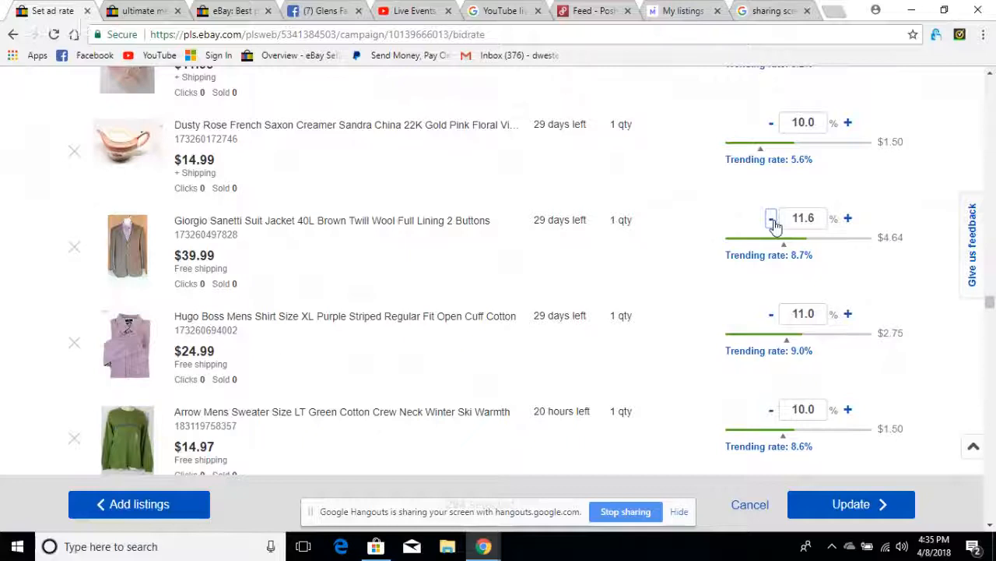
pyautogui.click(773, 221)
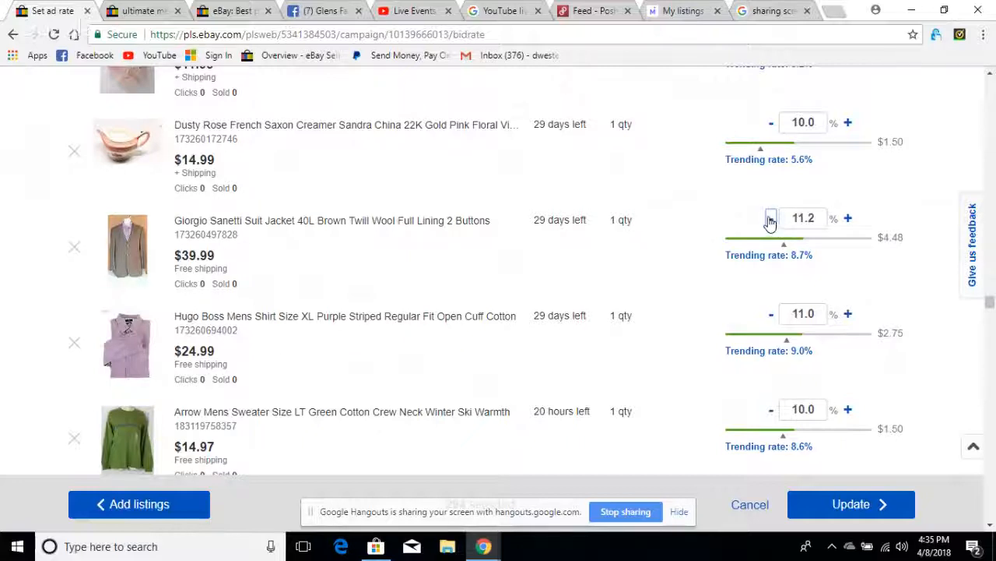
pyautogui.click(769, 222)
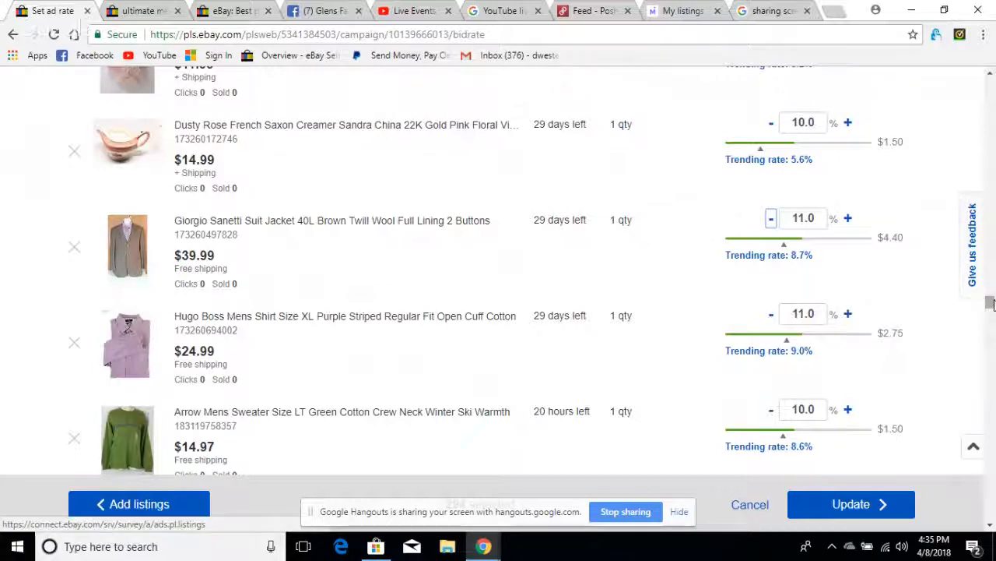
# - Set the ad rates of the Bicycle Light and Dogs Woof Washer 360 listings to 10.0% each
pyautogui.moveTo(991, 304); pyautogui.dragTo(994, 440)
pyautogui.scroll(-7, 358, 282)
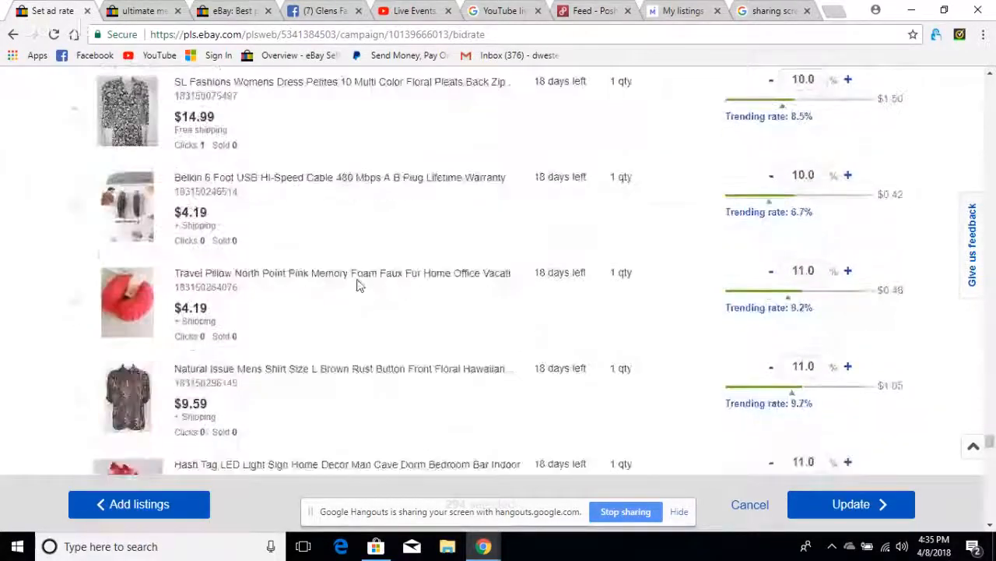
pyautogui.scroll(-15, 370, 294)
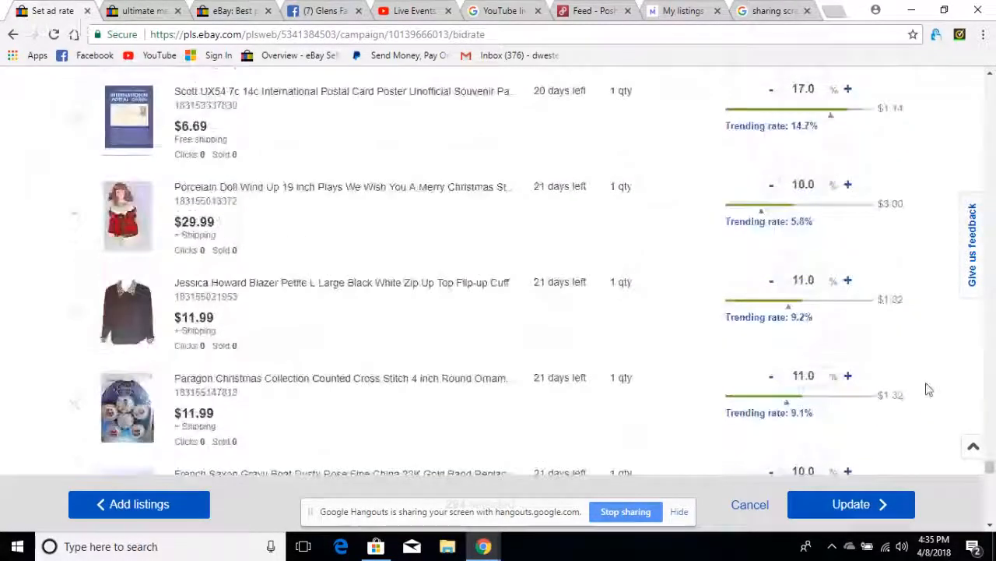
pyautogui.moveTo(990, 465); pyautogui.dragTo(993, 517)
pyautogui.scroll(5, 592, 207)
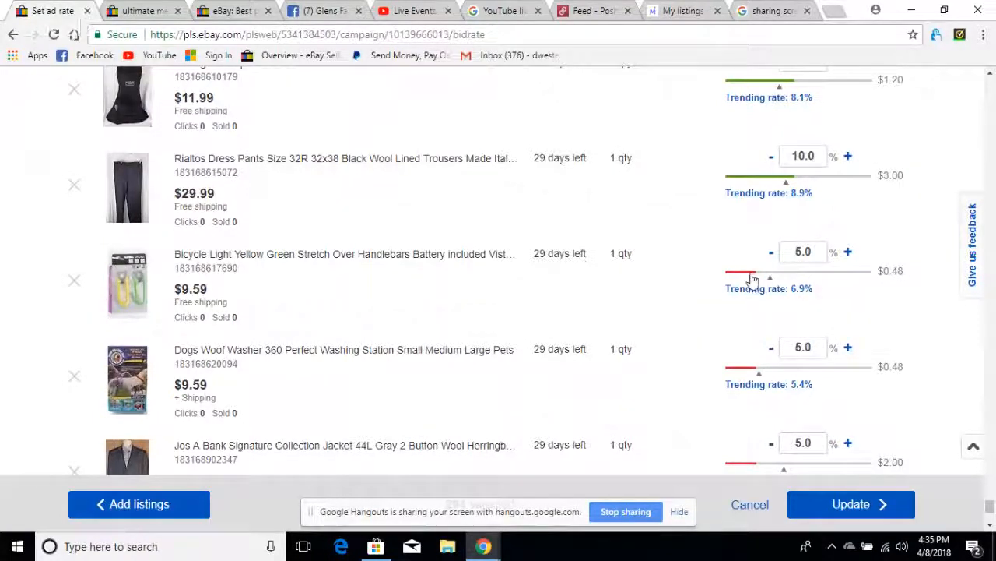
pyautogui.moveTo(752, 279); pyautogui.dragTo(801, 279)
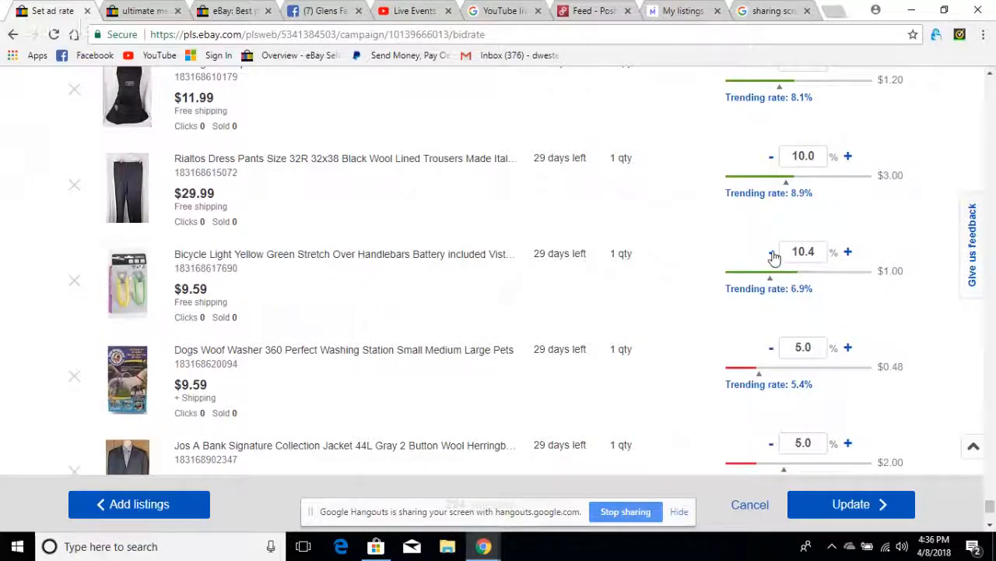
pyautogui.click(771, 253)
pyautogui.click(771, 254)
pyautogui.click(772, 254)
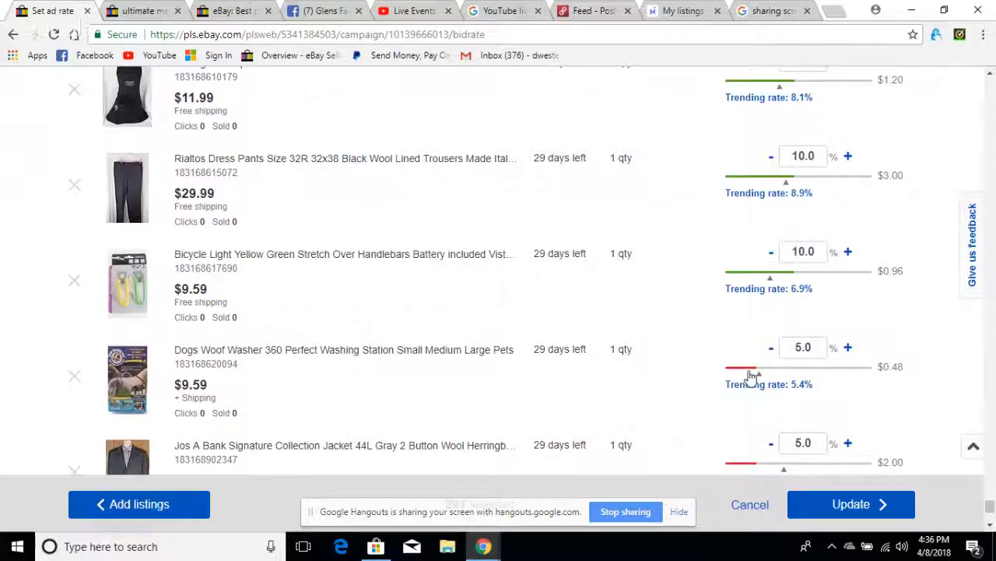
pyautogui.click(796, 375)
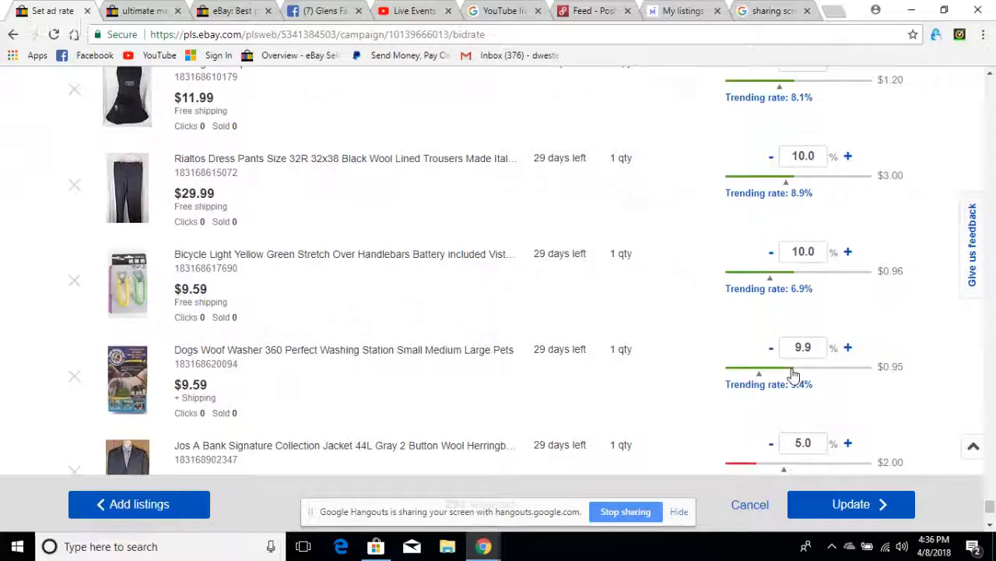
pyautogui.click(848, 349)
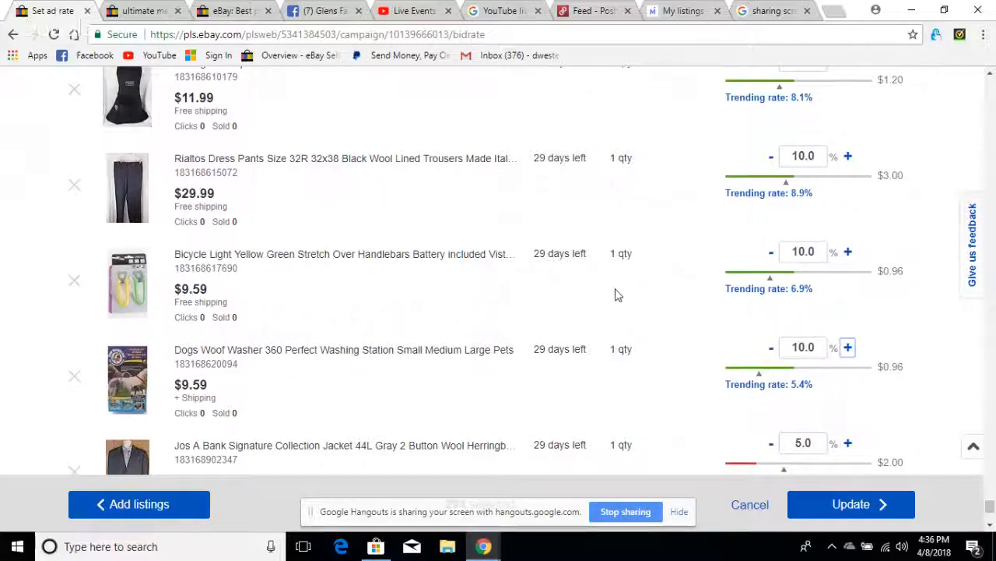
# - Set the ad rate of the Jos A Bank gray jacket to 10.0% and of the Ralph Lauren striped shirt to 11.0%
pyautogui.scroll(-3, 615, 294)
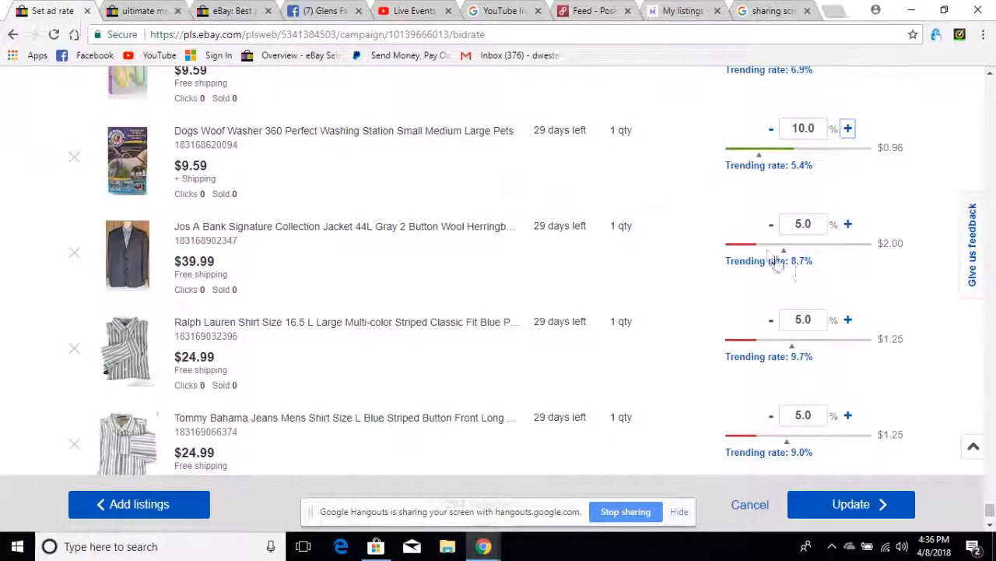
pyautogui.moveTo(755, 247); pyautogui.dragTo(807, 247)
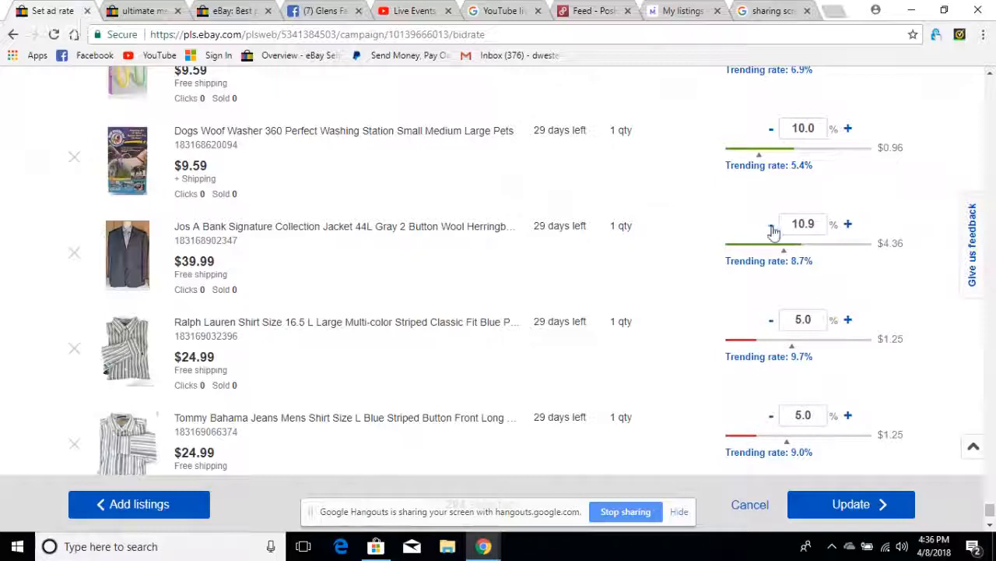
pyautogui.click(771, 226)
pyautogui.click(771, 227)
pyautogui.click(771, 226)
pyautogui.click(772, 226)
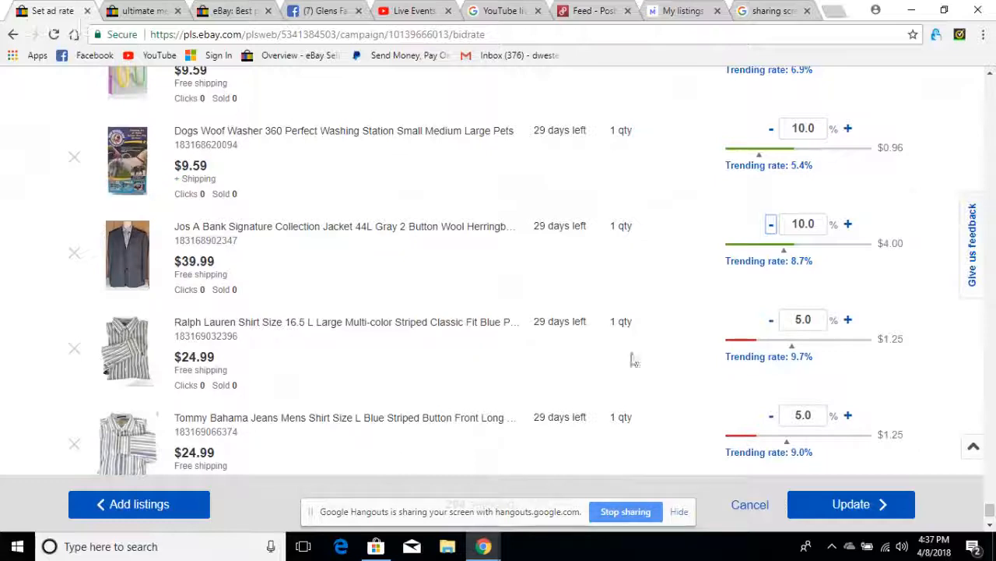
pyautogui.click(807, 341)
pyautogui.click(772, 326)
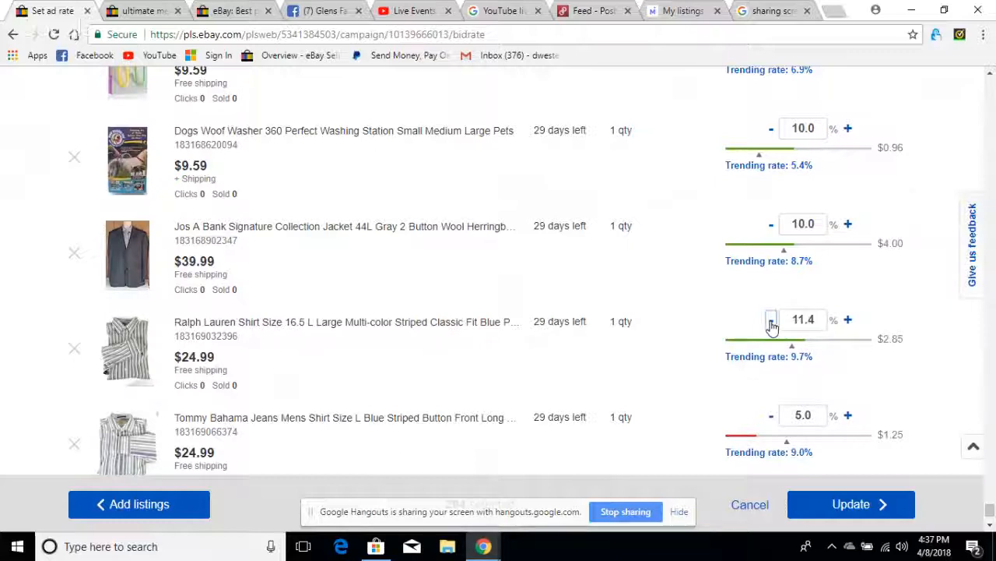
# - Set the ad rate of the Tommy Bahama Jeans blue striped shirt to 11.0% and save the campaign changes
pyautogui.click(803, 441)
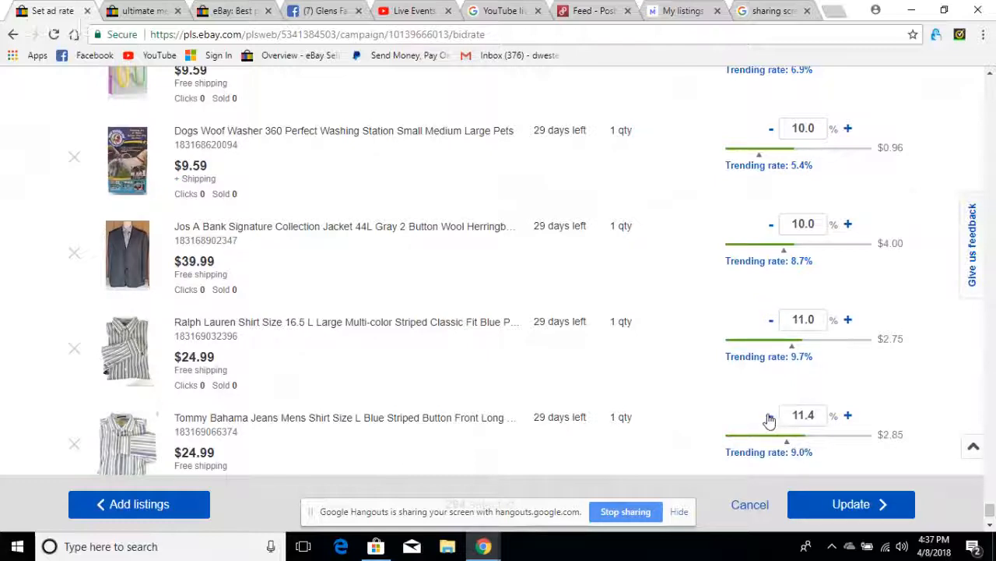
pyautogui.click(770, 419)
pyautogui.click(769, 419)
pyautogui.click(847, 416)
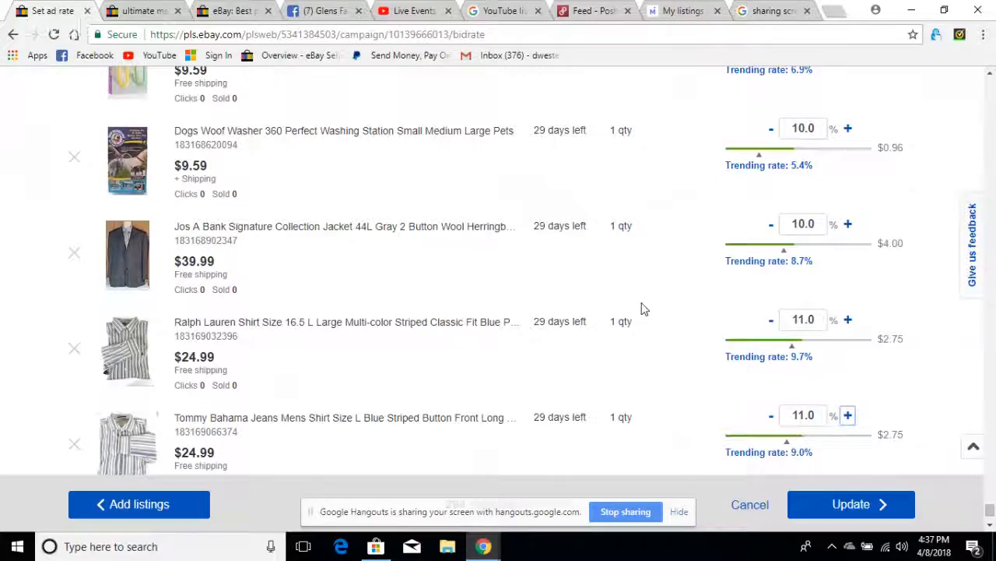
pyautogui.scroll(-2, 644, 311)
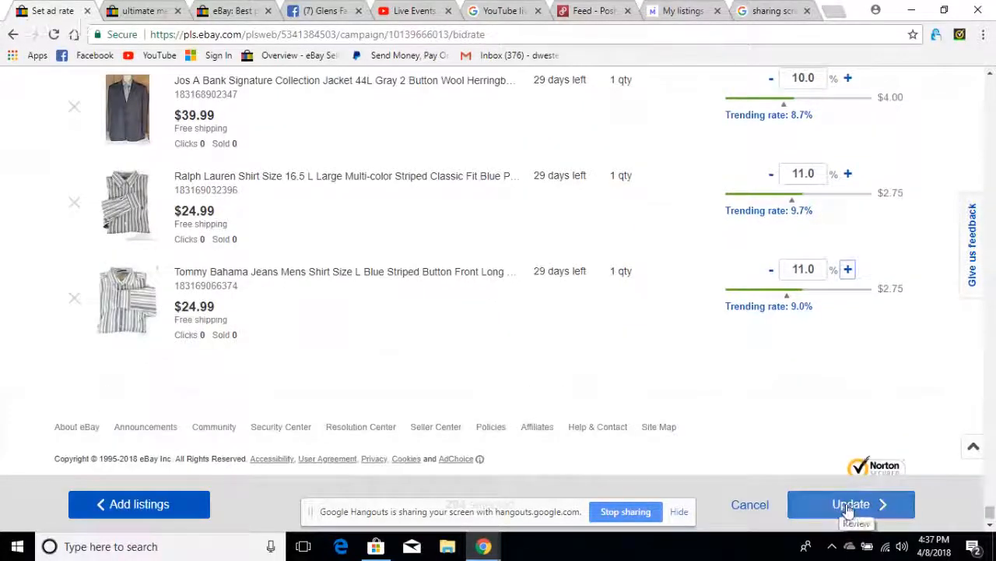
pyautogui.click(846, 506)
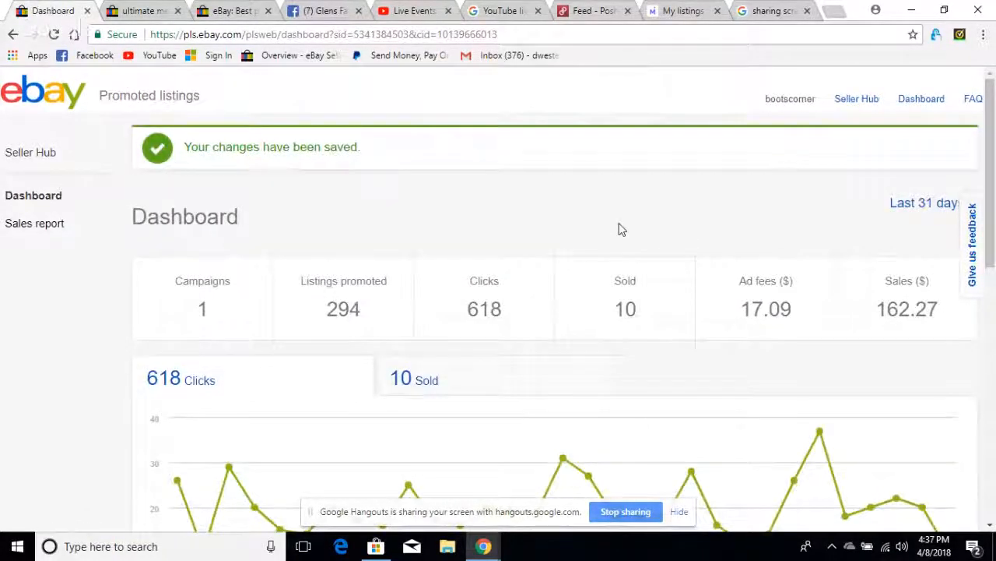
# - Leave the promoted listings dashboard for Seller Hub and open its Manage promotions page from the marketing summary
pyautogui.scroll(-3, 620, 226)
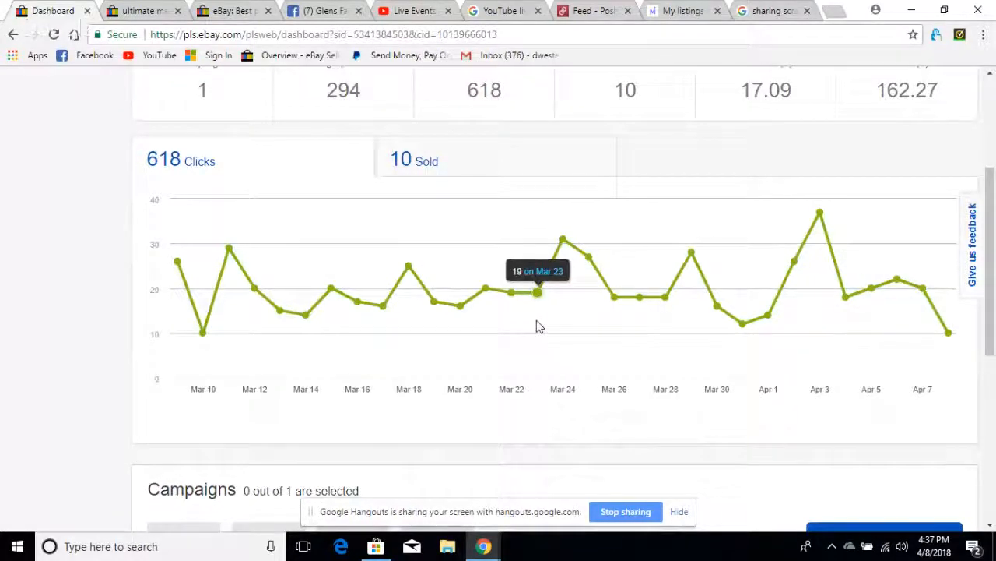
pyautogui.scroll(-4, 537, 327)
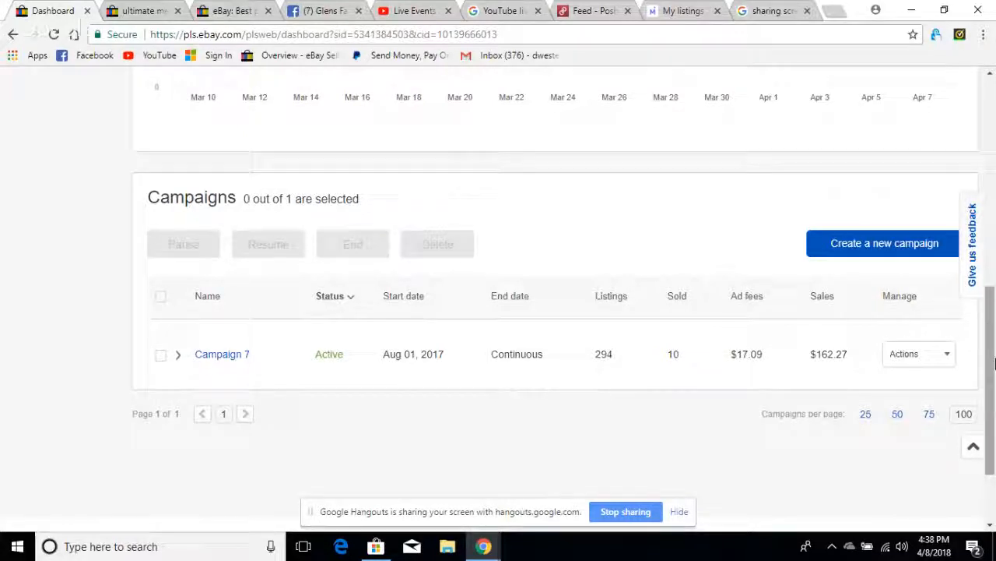
pyautogui.moveTo(992, 372); pyautogui.dragTo(994, 152)
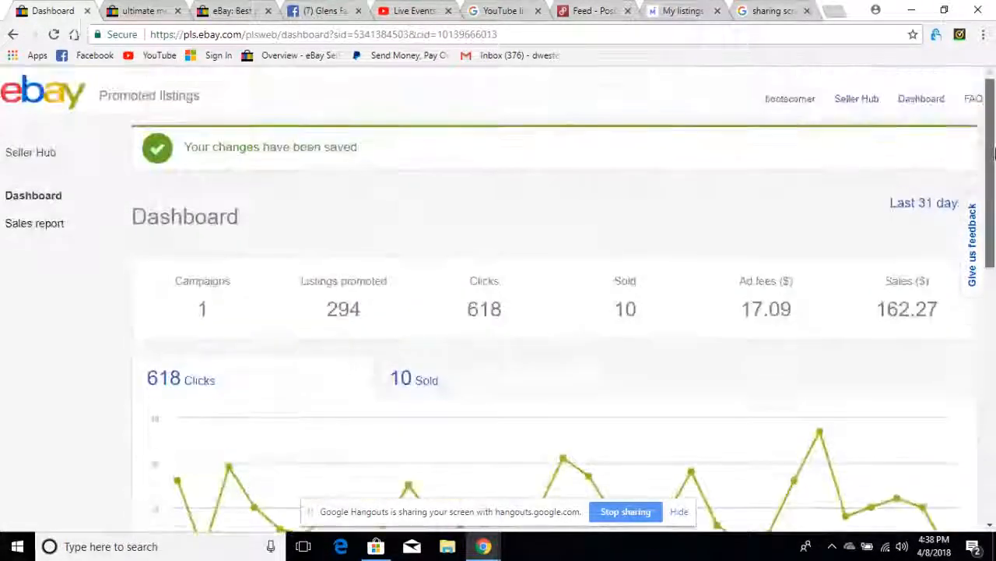
pyautogui.click(854, 107)
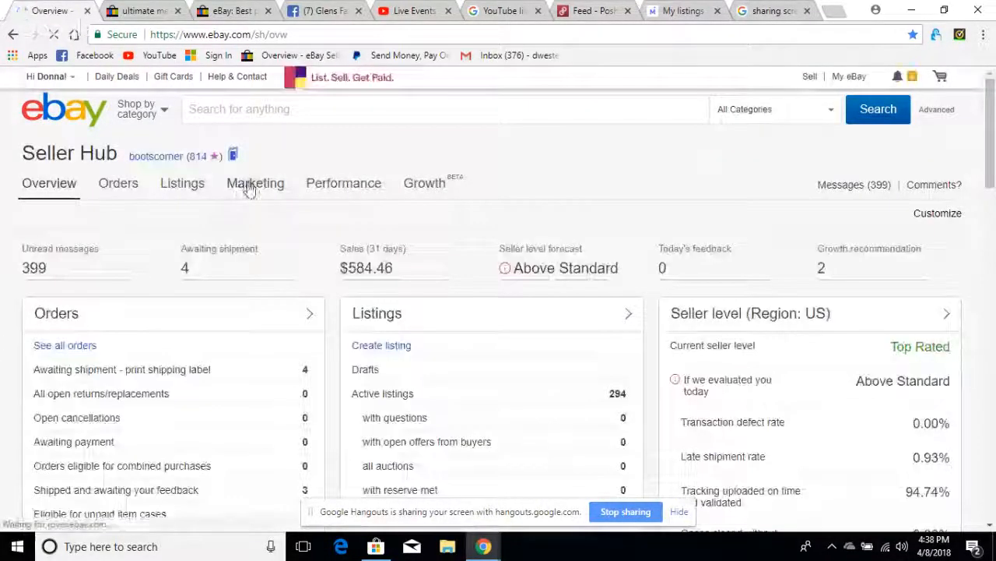
pyautogui.moveTo(246, 184)
pyautogui.click(250, 218)
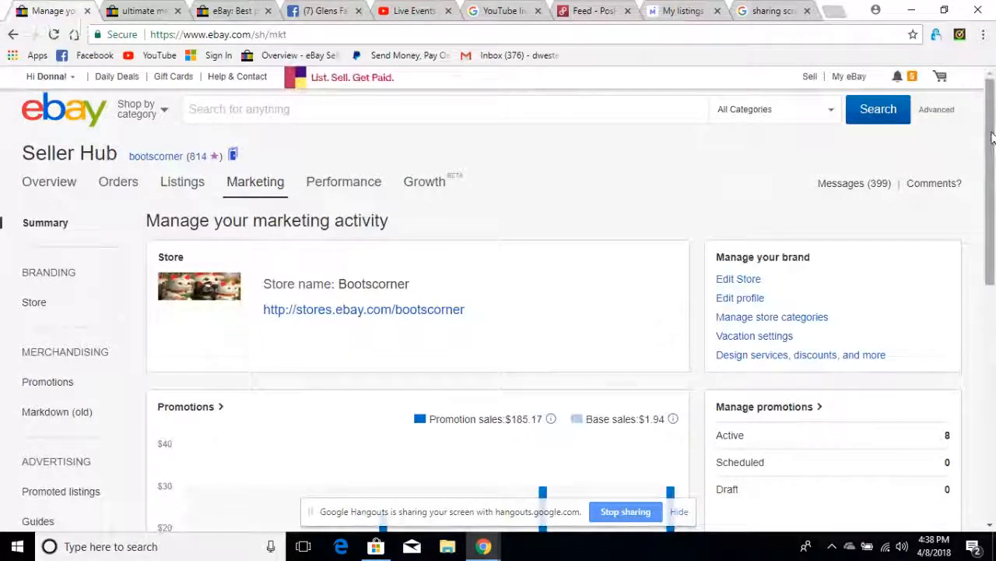
pyautogui.moveTo(993, 137); pyautogui.dragTo(993, 184)
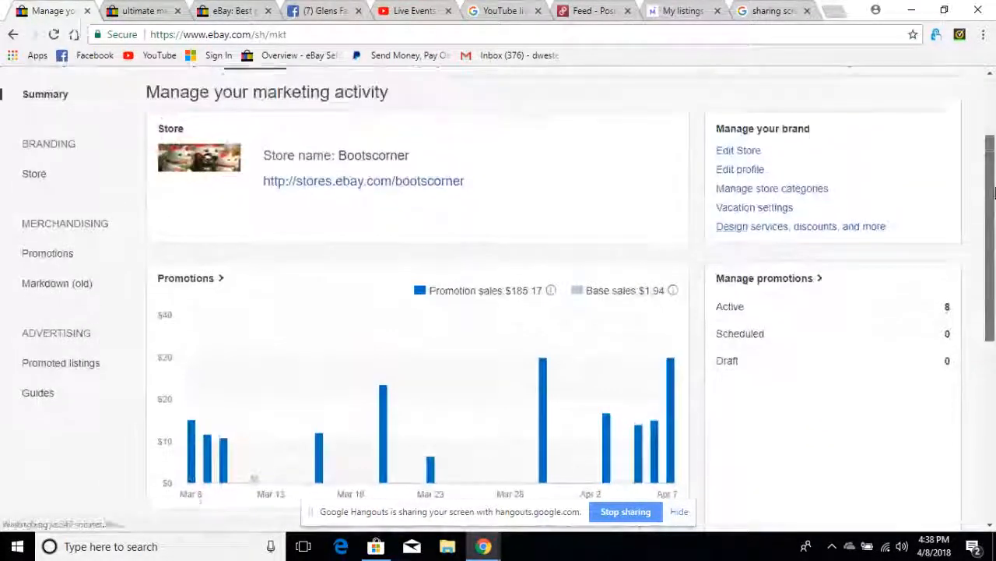
pyautogui.click(783, 289)
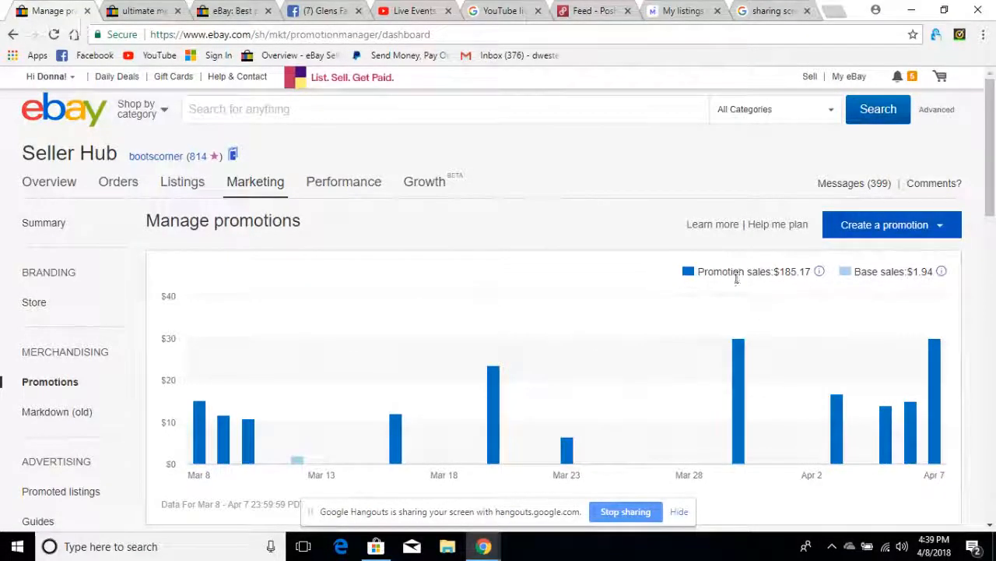
# - Examine the promotion sales chart and the list of active and ended promotions with their types, dates and sales
pyautogui.scroll(-1, 919, 298)
pyautogui.scroll(-2, 919, 298)
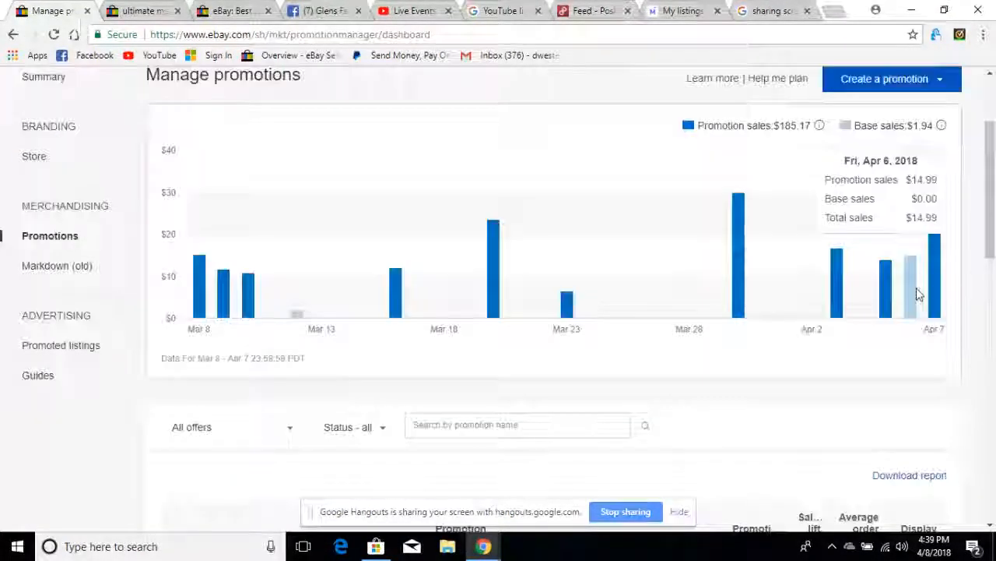
pyautogui.scroll(2, 917, 293)
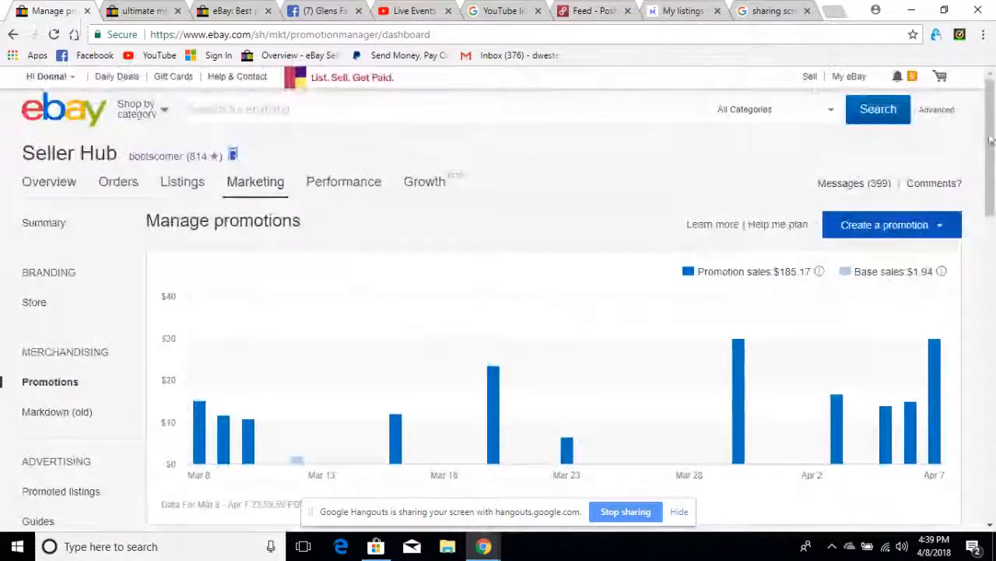
pyautogui.moveTo(992, 147); pyautogui.dragTo(993, 307)
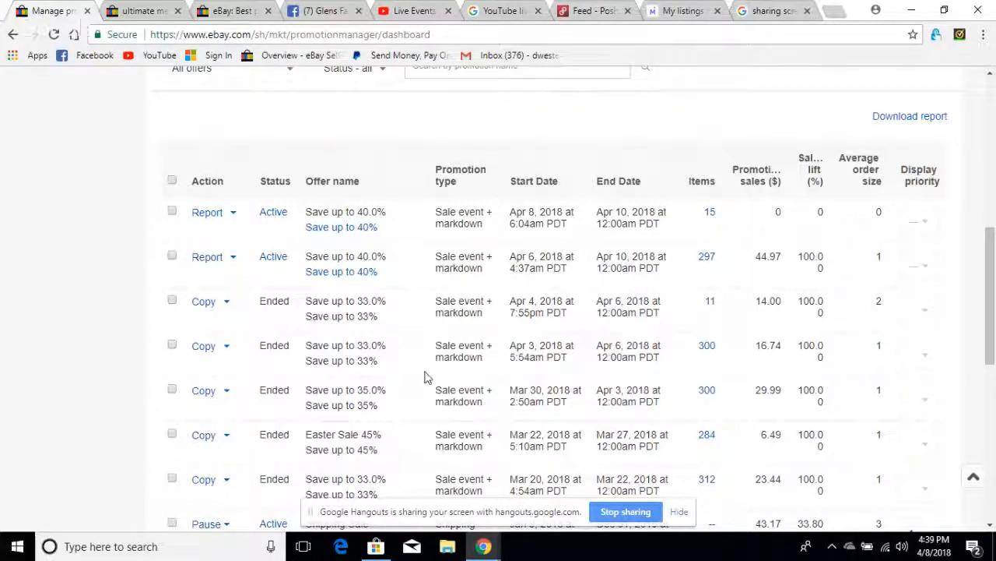
pyautogui.scroll(-1, 407, 397)
pyautogui.scroll(-2, 413, 396)
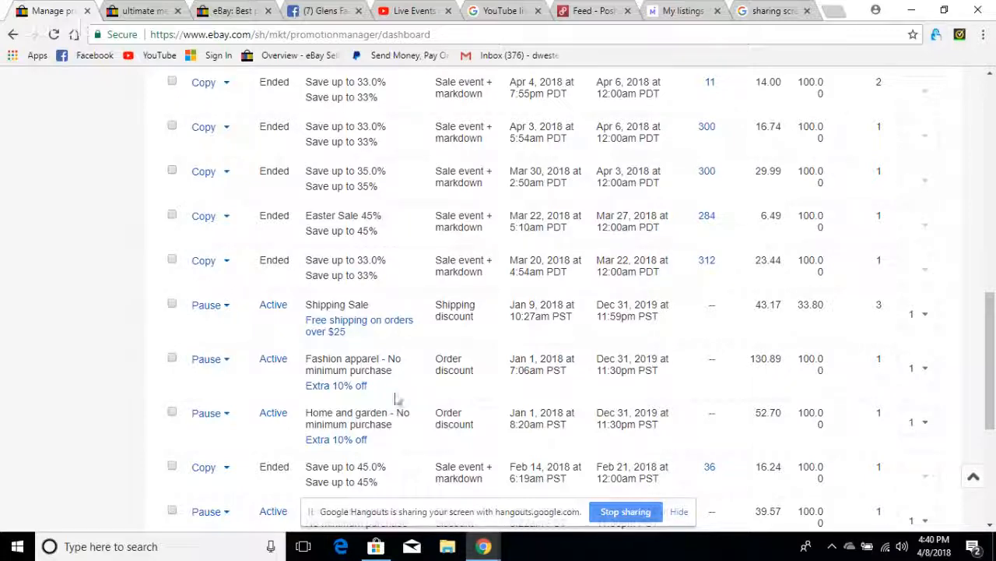
pyautogui.scroll(-1, 383, 413)
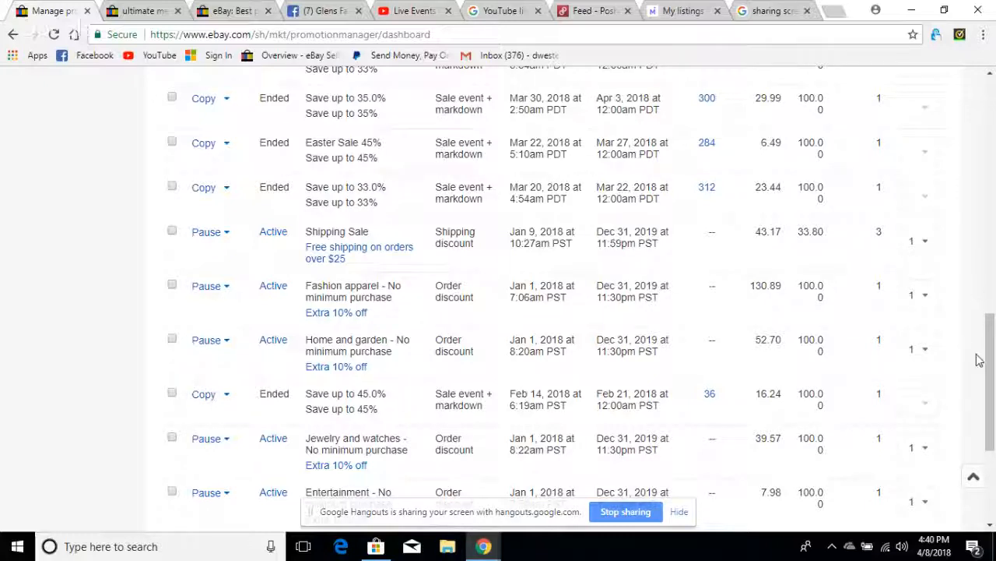
pyautogui.moveTo(991, 383); pyautogui.dragTo(990, 176)
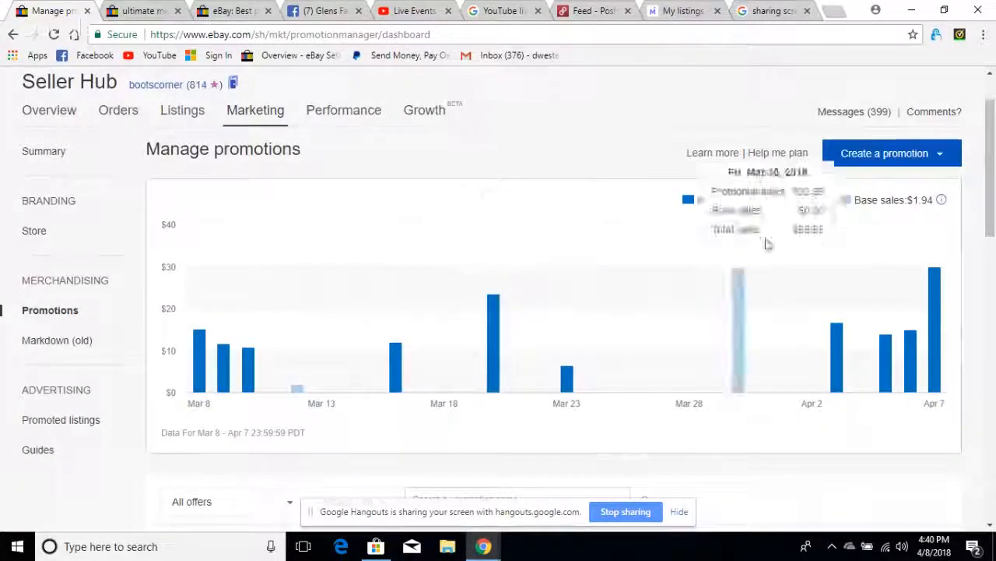
# - Start a Sale event + markdown promotion and look through the percentages available for its discount
pyautogui.click(942, 155)
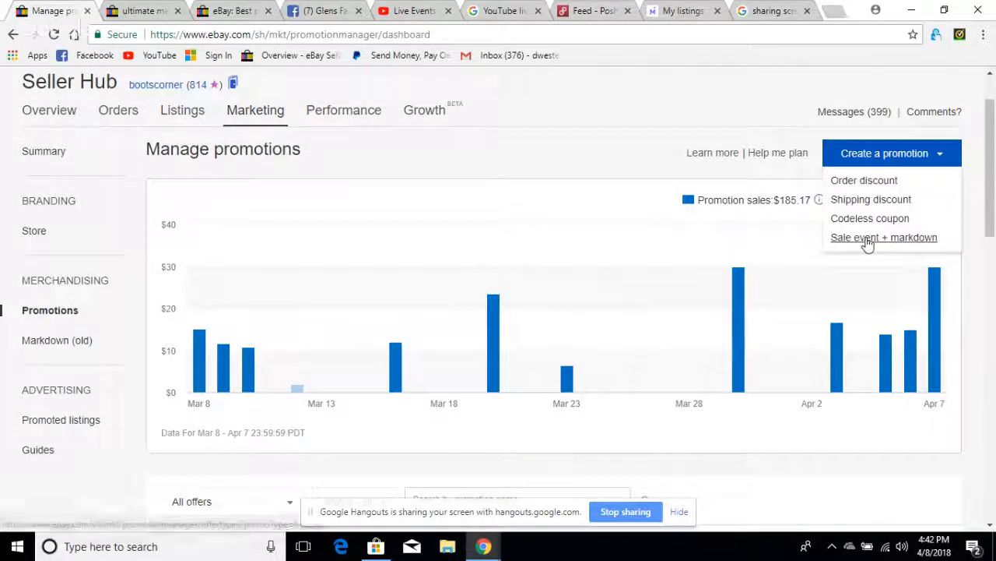
pyautogui.click(867, 239)
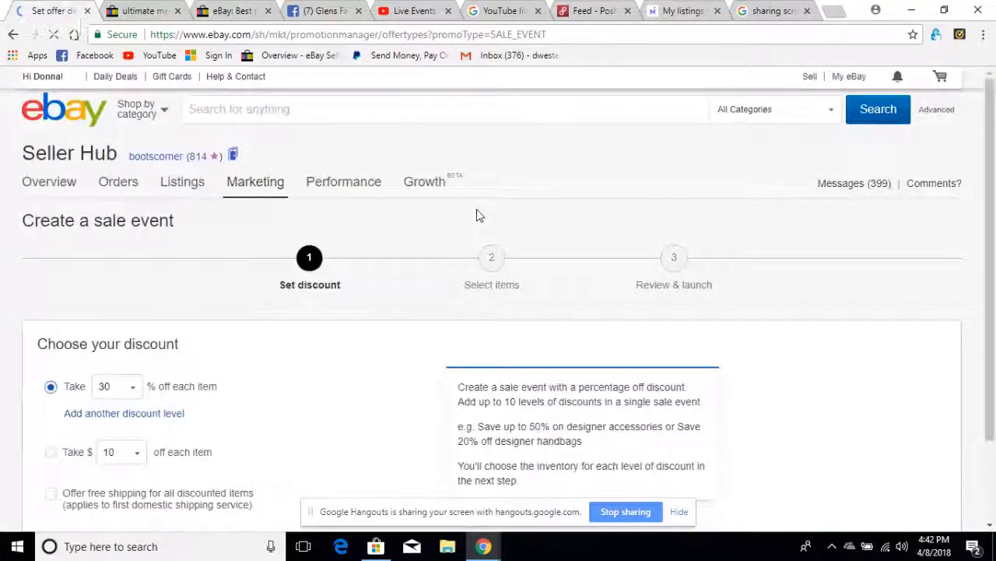
pyautogui.scroll(-2, 443, 225)
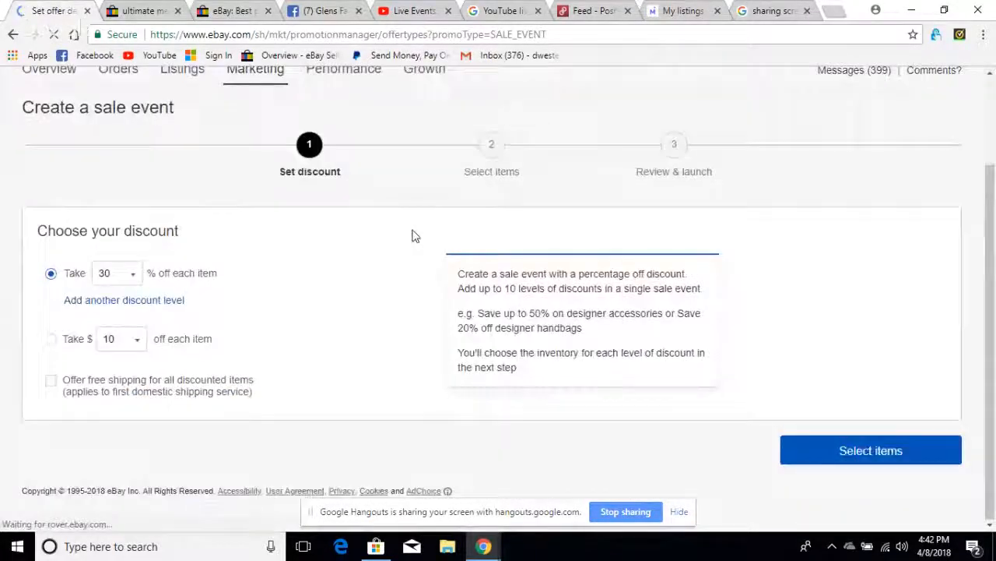
pyautogui.click(131, 276)
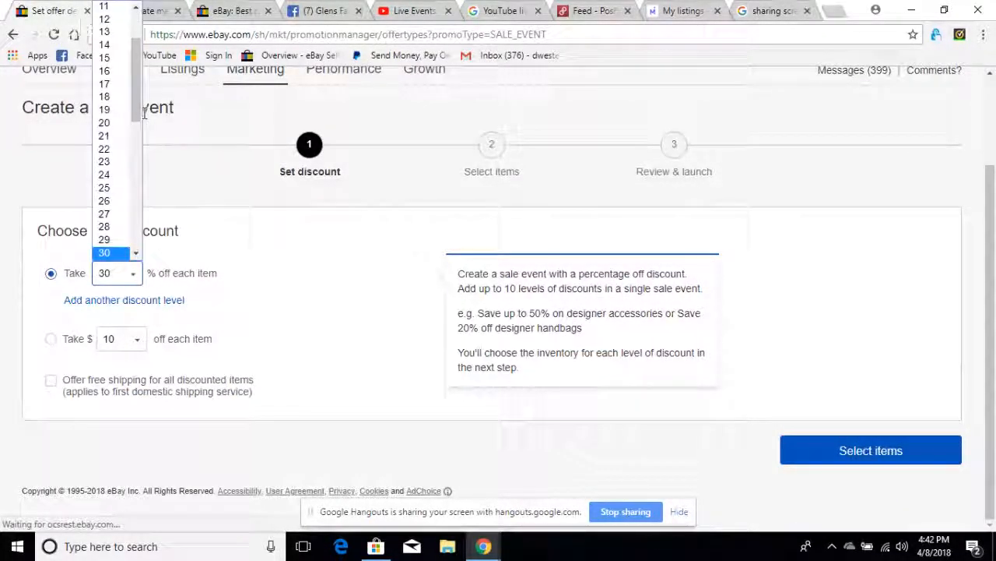
pyautogui.scroll(2, 134, 327)
pyautogui.click(136, 390)
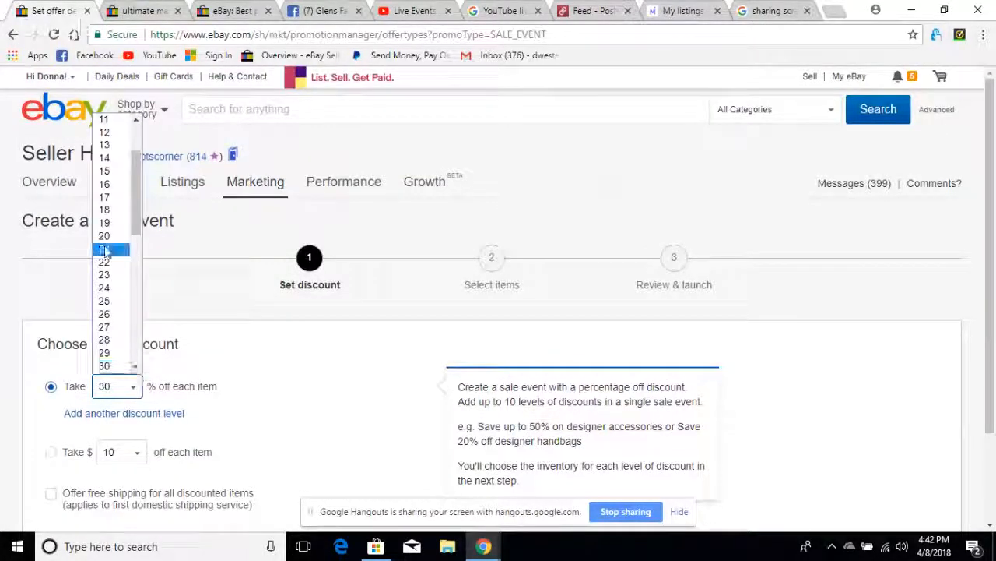
pyautogui.scroll(2, 141, 194)
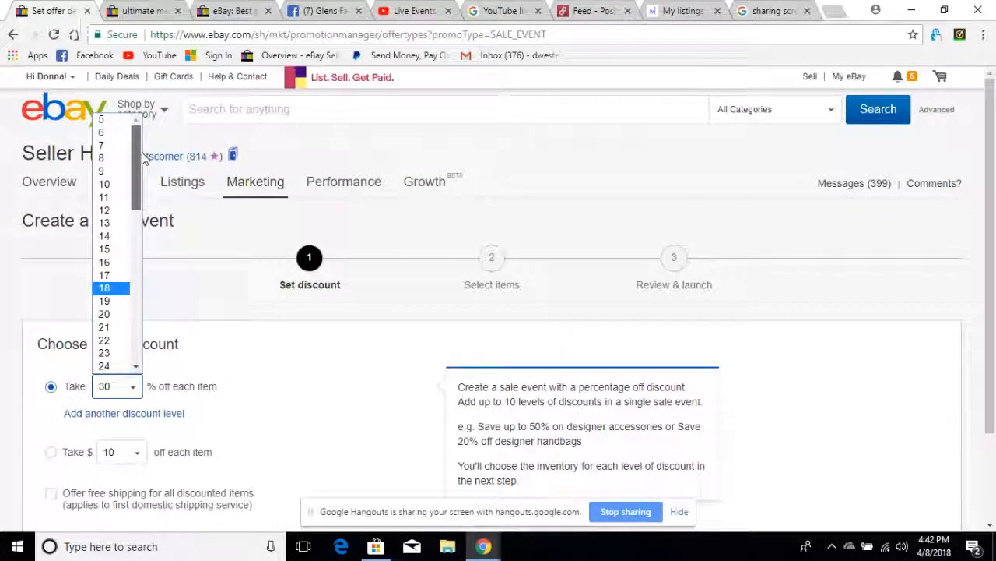
pyautogui.moveTo(133, 167); pyautogui.dragTo(165, 376)
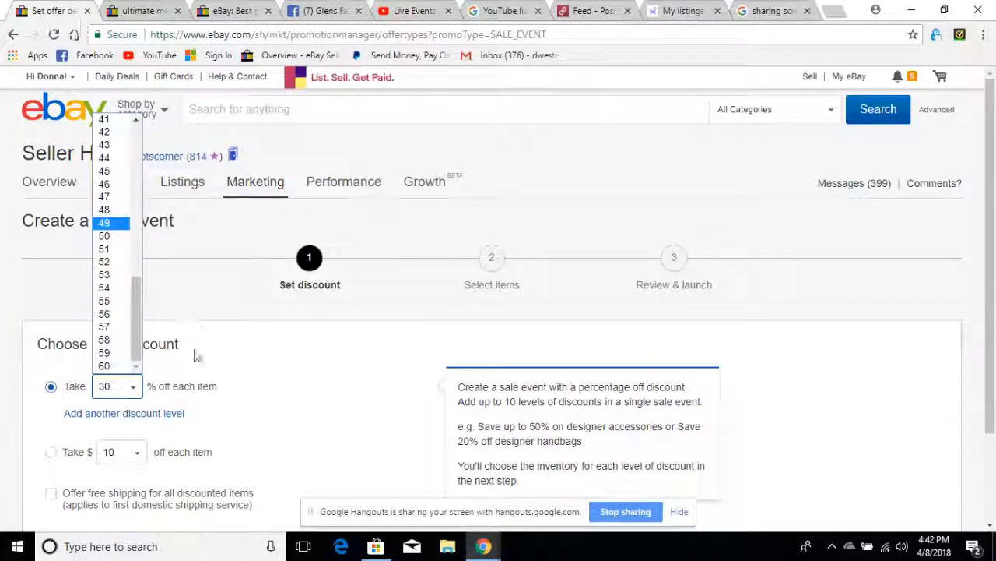
pyautogui.click(233, 367)
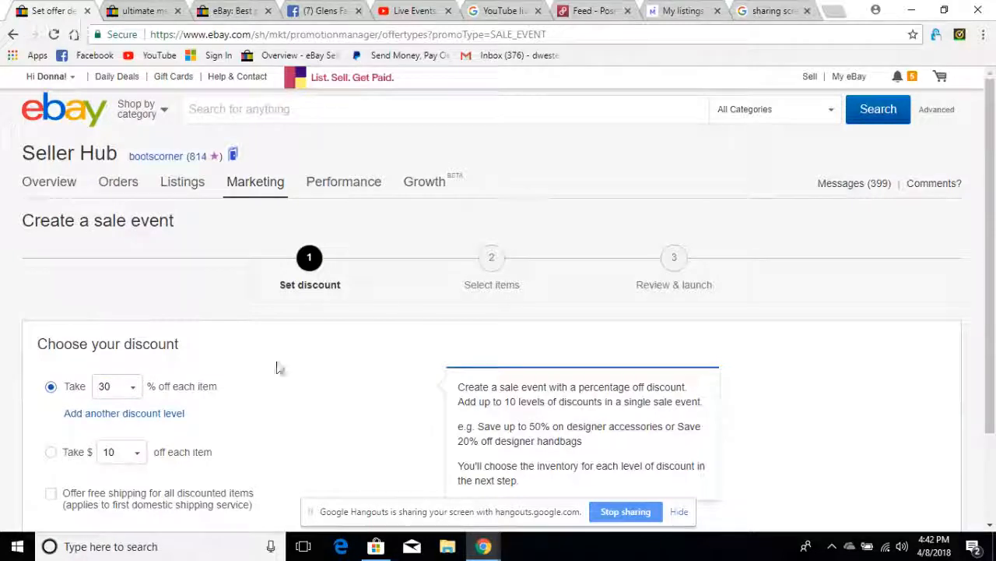
# - Try adding a second percentage discount level to the sale event, and return to the promotions overview without continuing
pyautogui.click(102, 417)
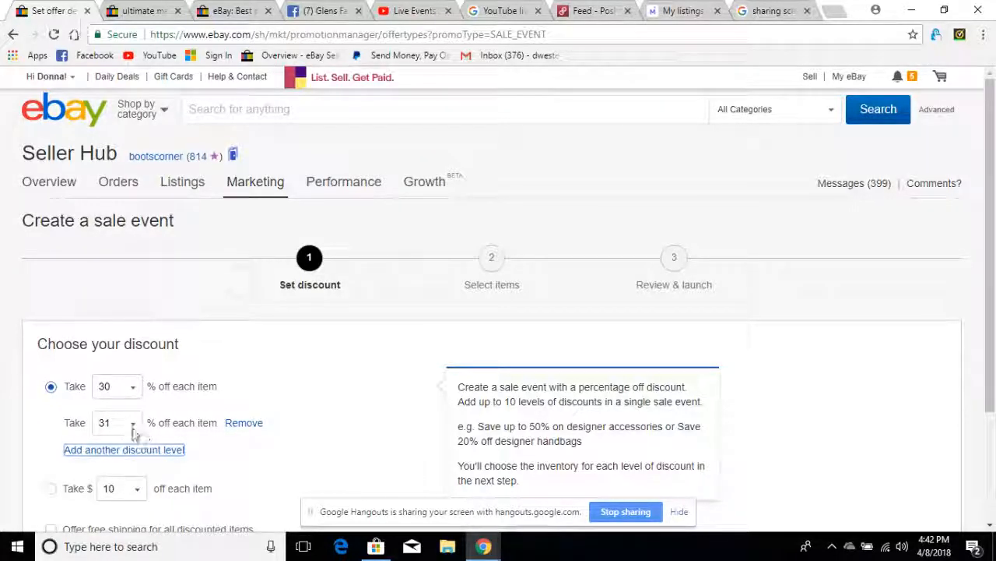
pyautogui.click(133, 426)
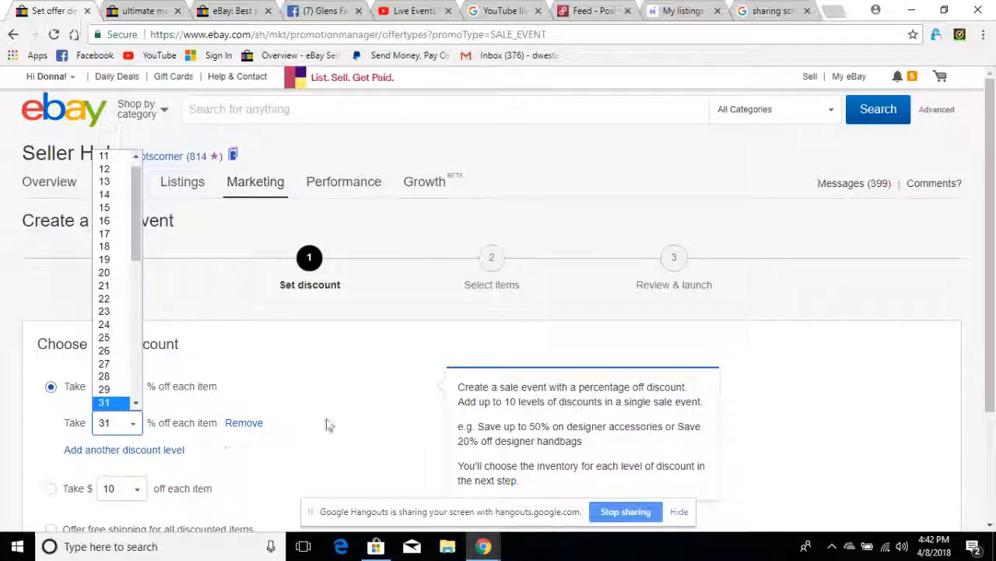
pyautogui.scroll(-1, 346, 417)
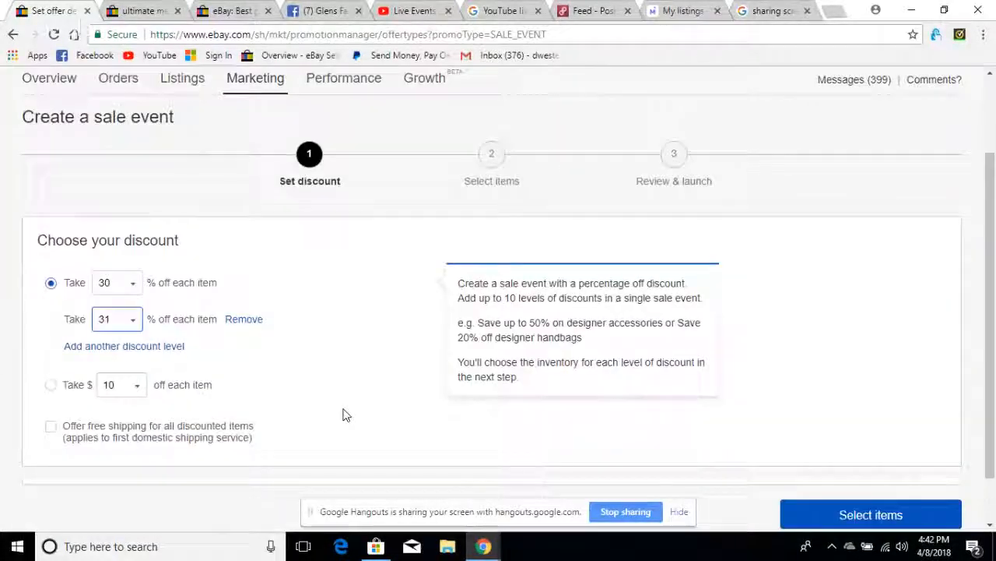
pyautogui.scroll(-1, 405, 319)
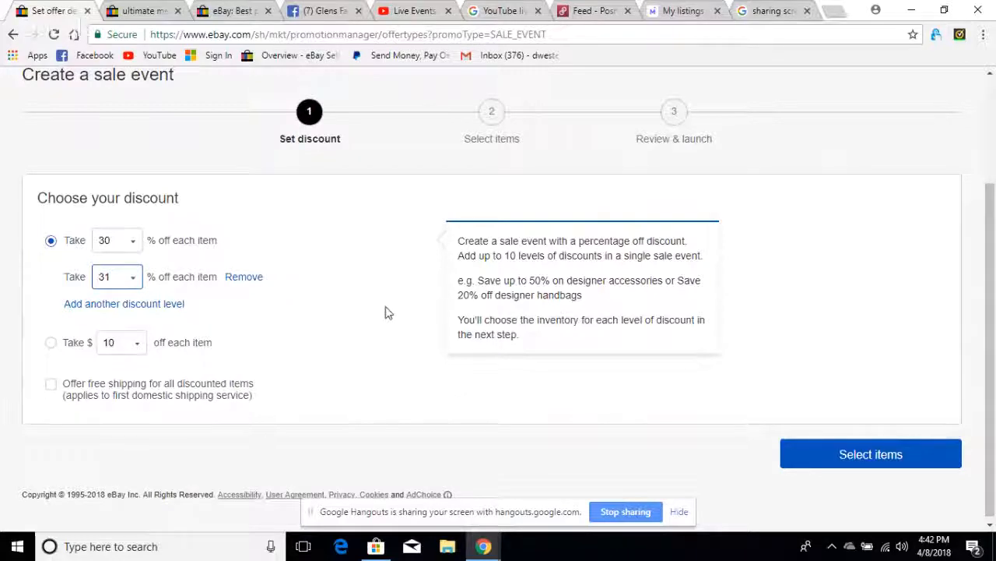
pyautogui.click(13, 35)
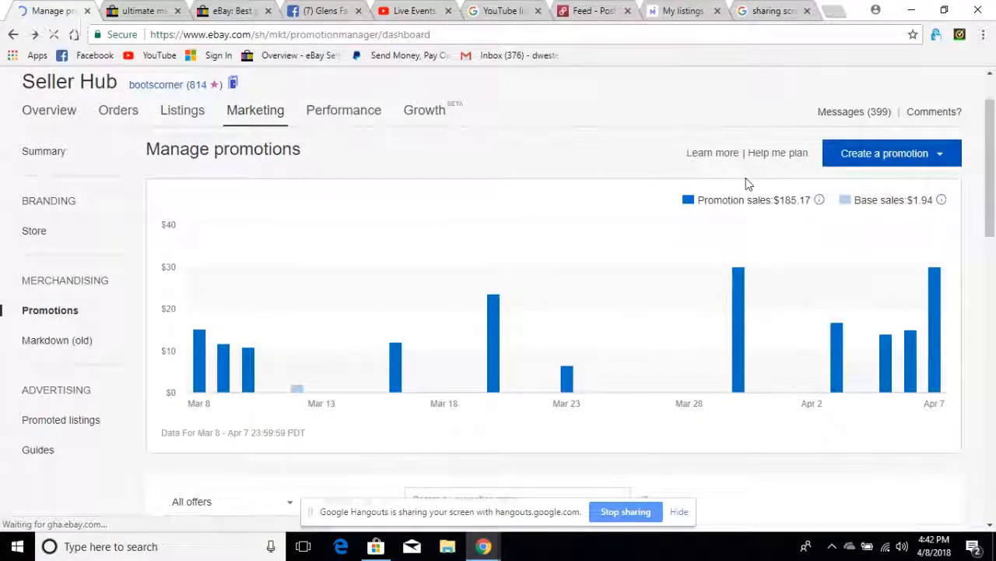
pyautogui.click(943, 155)
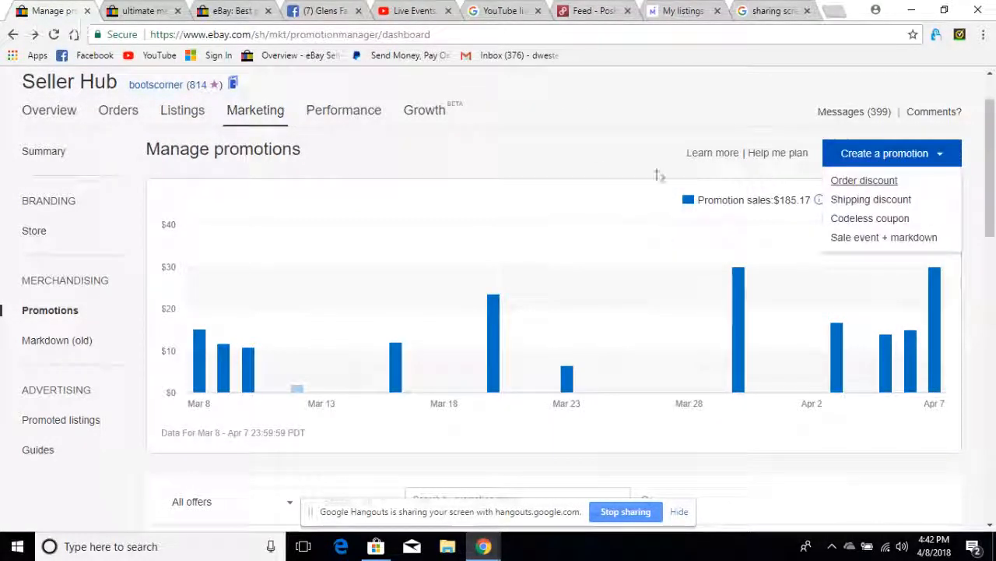
pyautogui.click(591, 150)
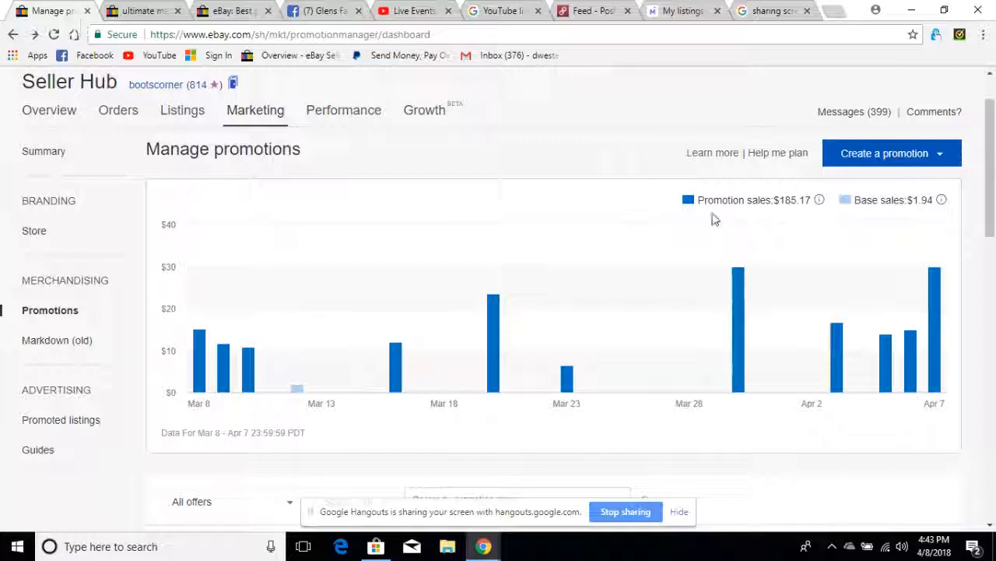
pyautogui.scroll(-1, 506, 226)
pyautogui.scroll(-8, 500, 226)
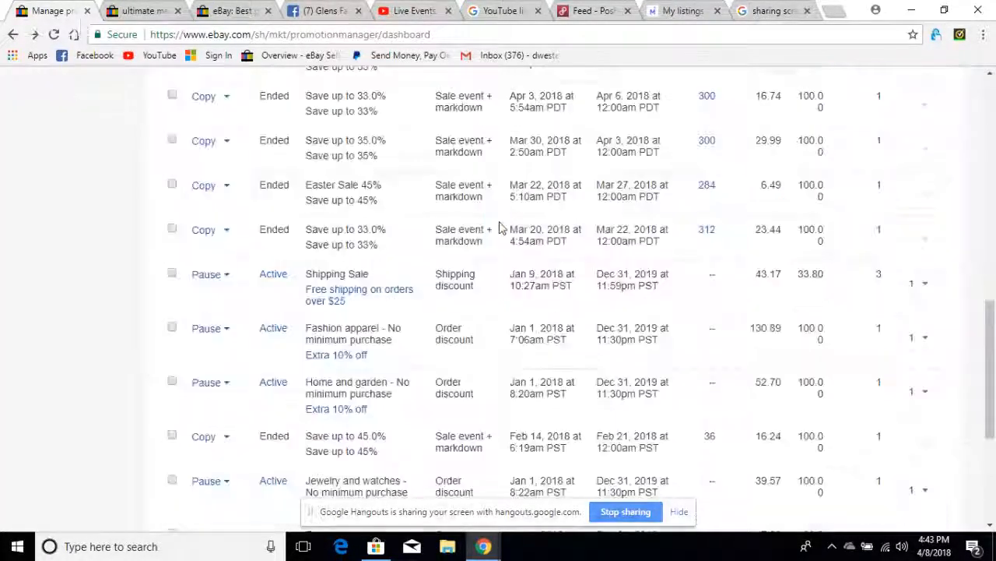
pyautogui.scroll(10, 498, 222)
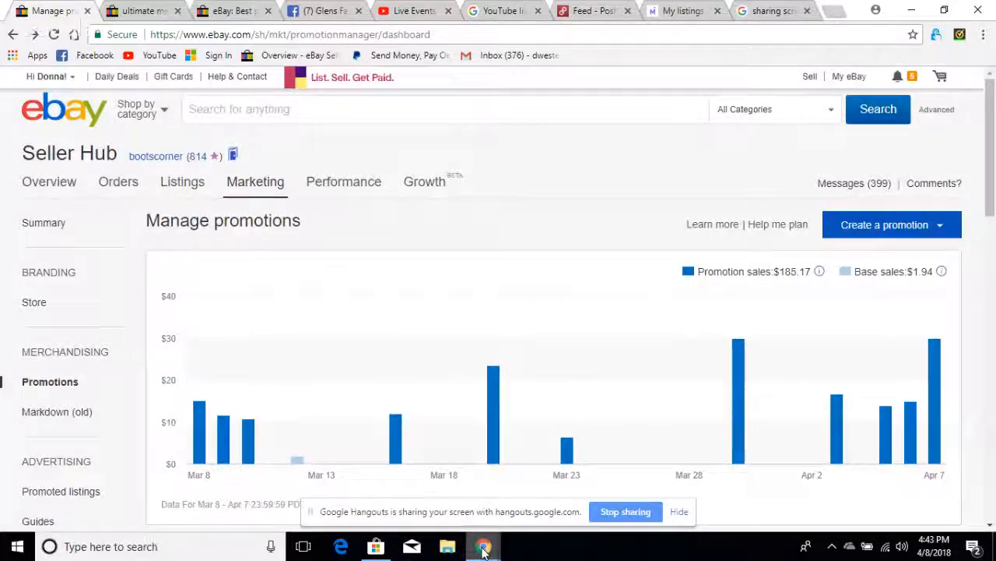
# - Switch to the Google Hangouts window and stop sharing the screen
pyautogui.moveTo(485, 548)
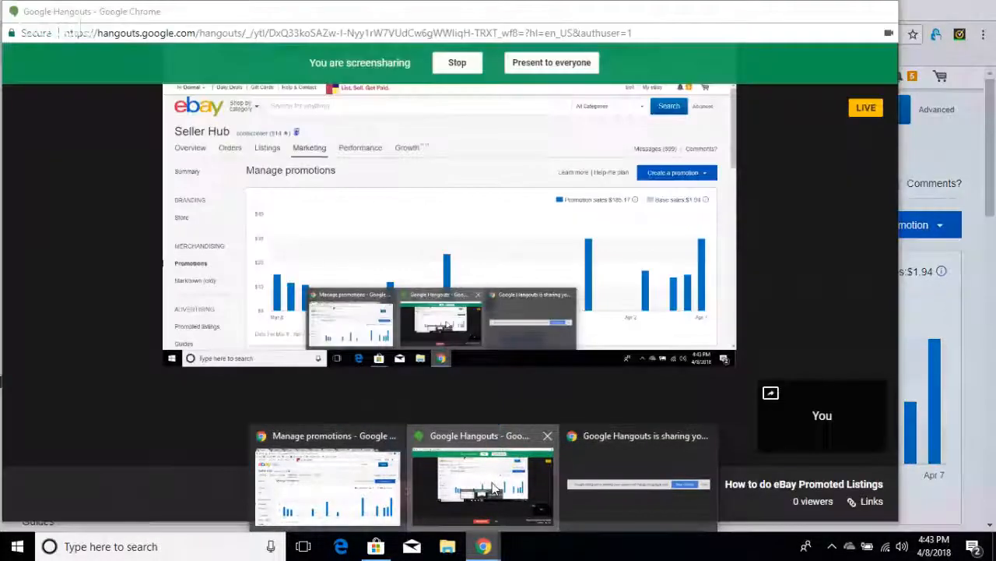
pyautogui.click(494, 488)
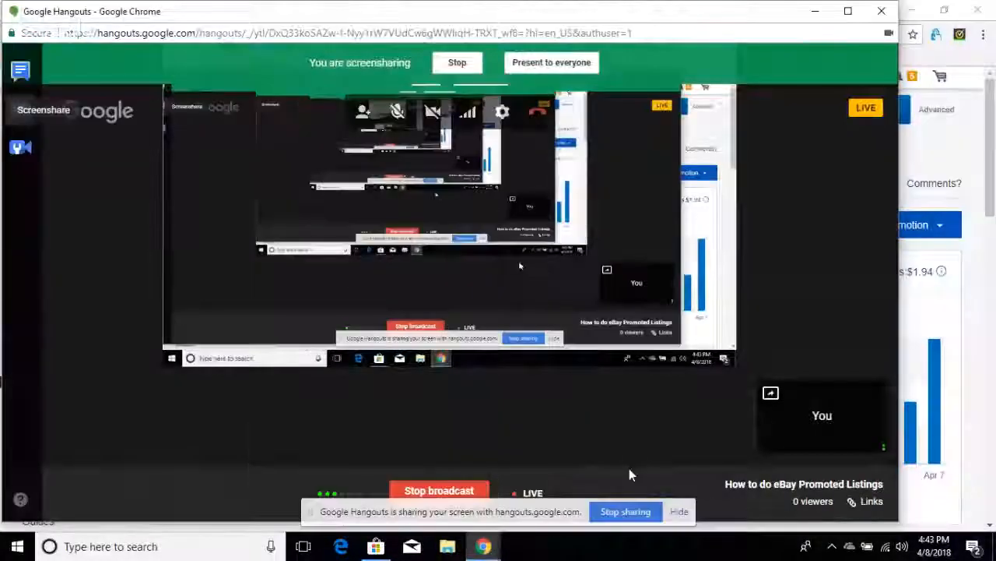
pyautogui.click(626, 511)
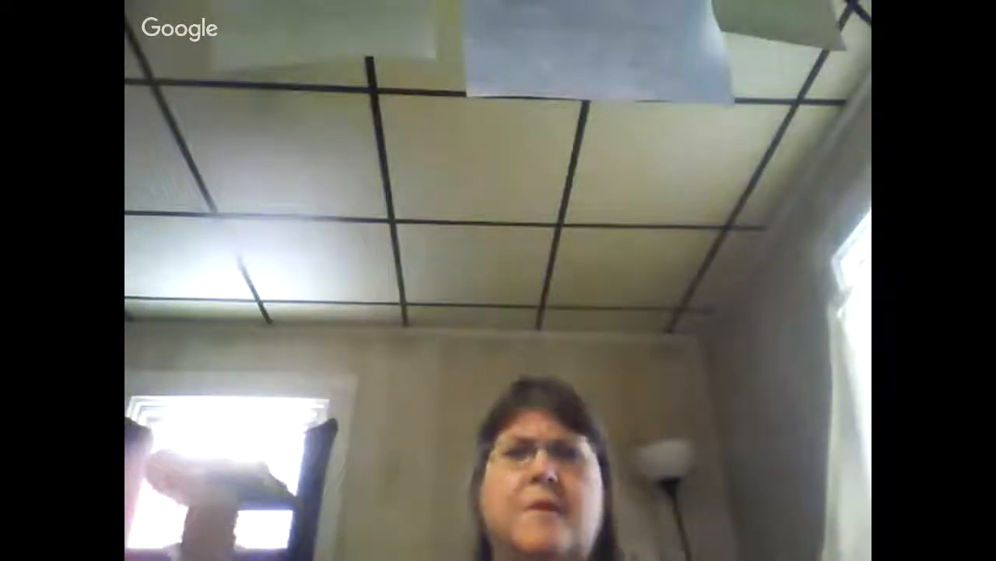